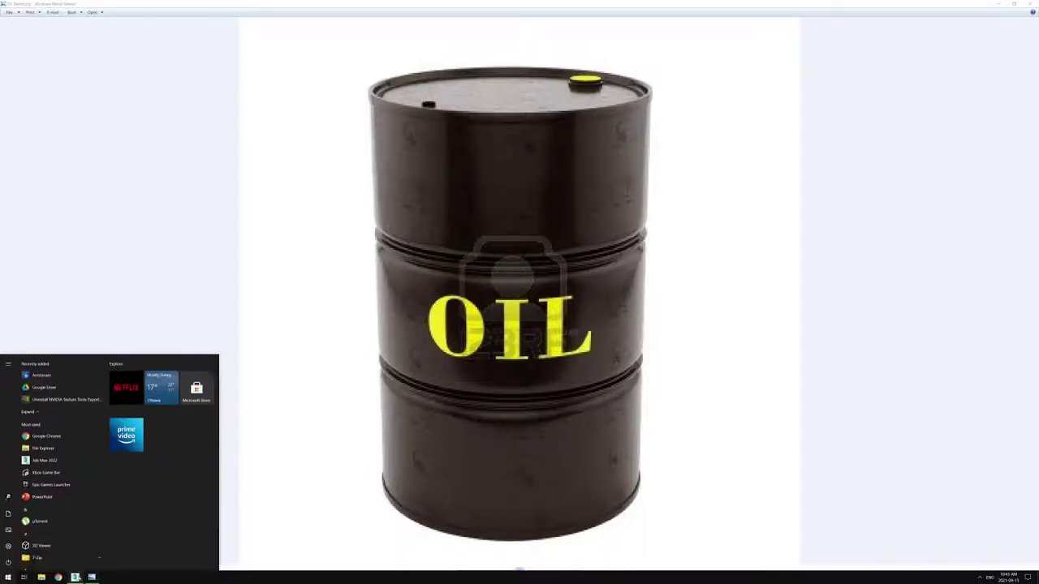
Step: Outline the upper two thirds of the barrel on the reference picture with a freehand square
left_click(76, 577)
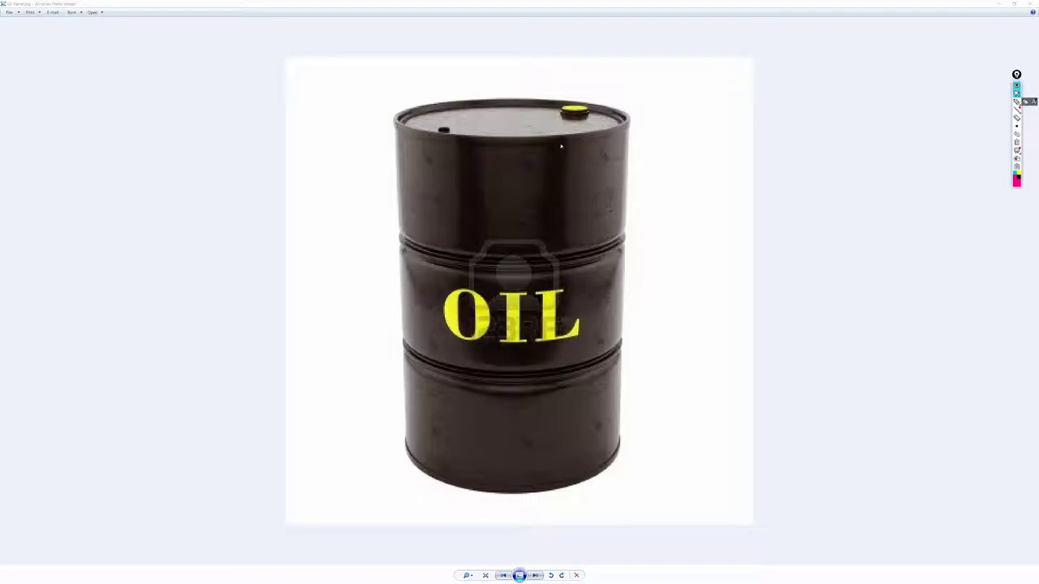
left_click(1017, 103)
mouse_move(393, 122)
left_mouse_down()
mouse_move(398, 342)
mouse_move(614, 344)
mouse_move(630, 120)
mouse_move(395, 122)
mouse_move(546, 248)
mouse_move(577, 320)
left_mouse_up()
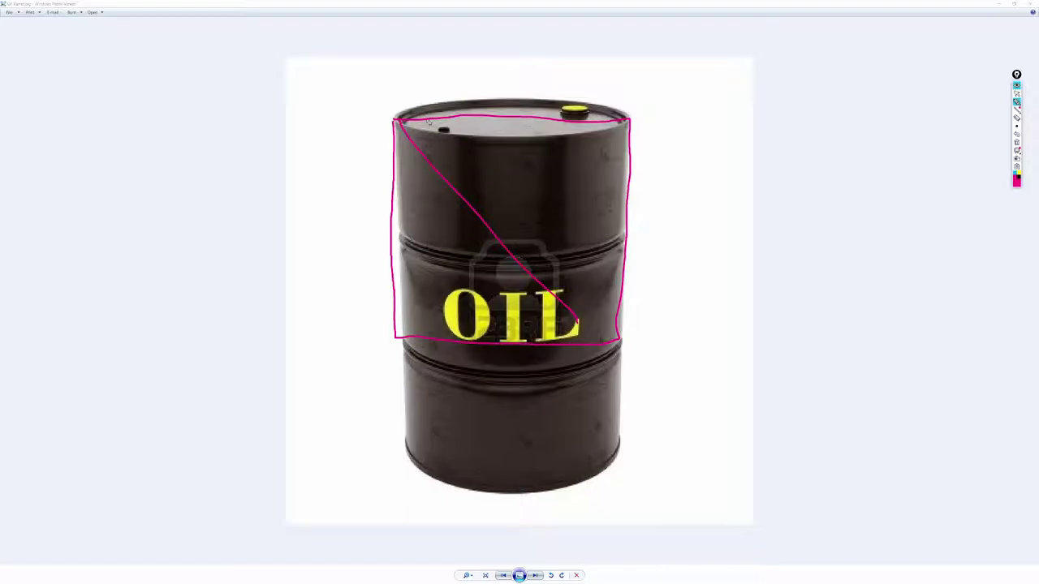
Step: Mark the barrel's three height sections and number them, and mark two equal units across its width
left_click_drag(403, 237, 375, 237)
left_click_drag(404, 340, 372, 342)
left_click_drag(358, 168, 362, 181)
left_click_drag(367, 277, 369, 297)
left_click_drag(357, 386, 359, 410)
left_click_drag(439, 88, 440, 102)
left_click_drag(550, 83, 551, 96)
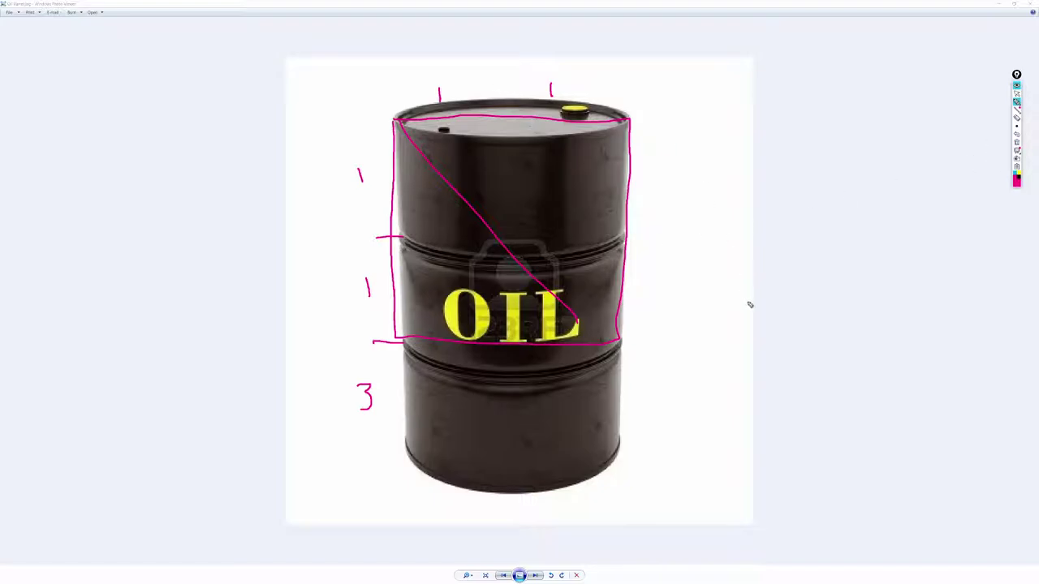
Step: Write the notes 1m and 99cm beside the barrel, and clear all annotations from the picture
mouse_move(711, 258)
left_mouse_down()
mouse_move(720, 278)
mouse_move(749, 264)
left_mouse_up()
mouse_move(718, 297)
left_mouse_down()
mouse_move(724, 325)
mouse_move(732, 302)
mouse_move(737, 323)
mouse_move(761, 304)
mouse_move(777, 309)
left_mouse_up()
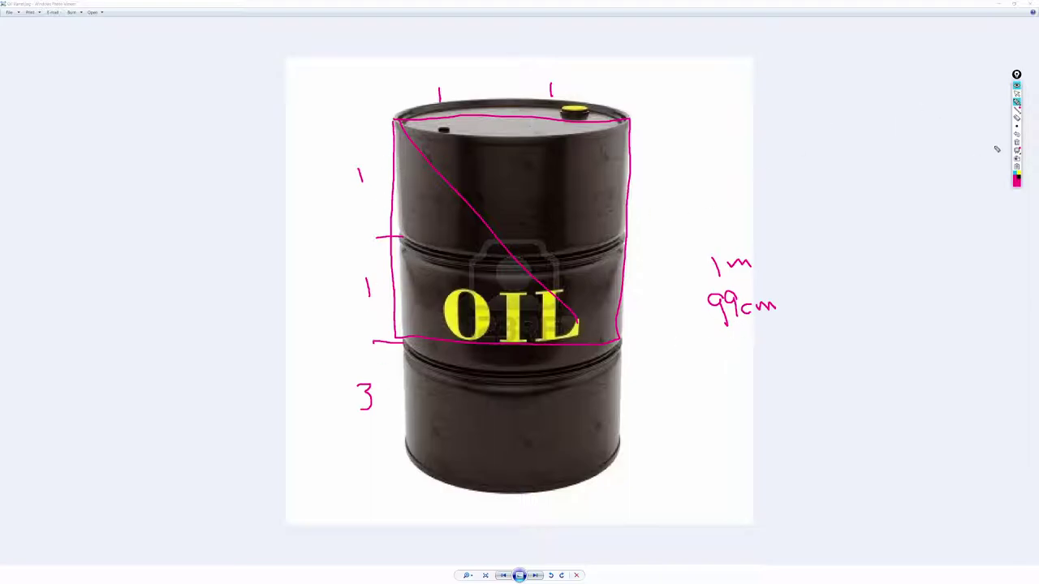
left_click(1017, 142)
left_click(1017, 94)
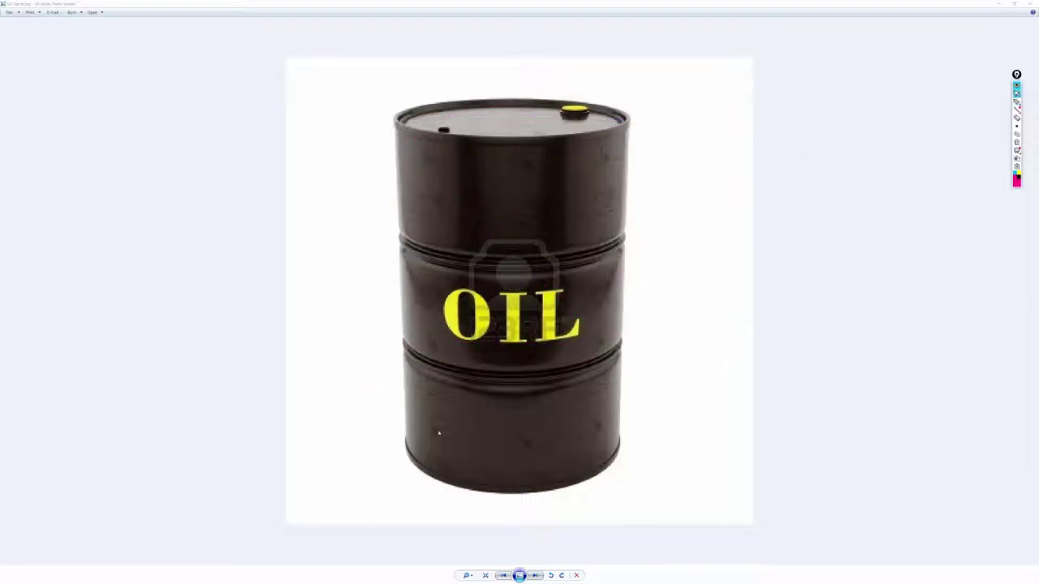
Step: Switch to 3ds Max and draw a cylinder at the origin with a radius of about 25 and a height of about 90
key("super")
left_click(74, 578)
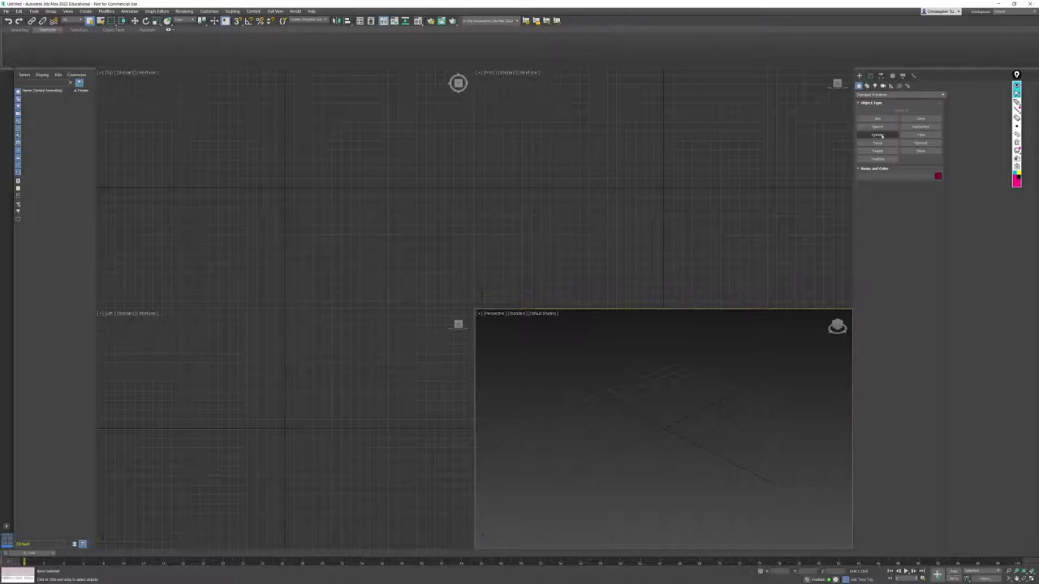
left_click(879, 134)
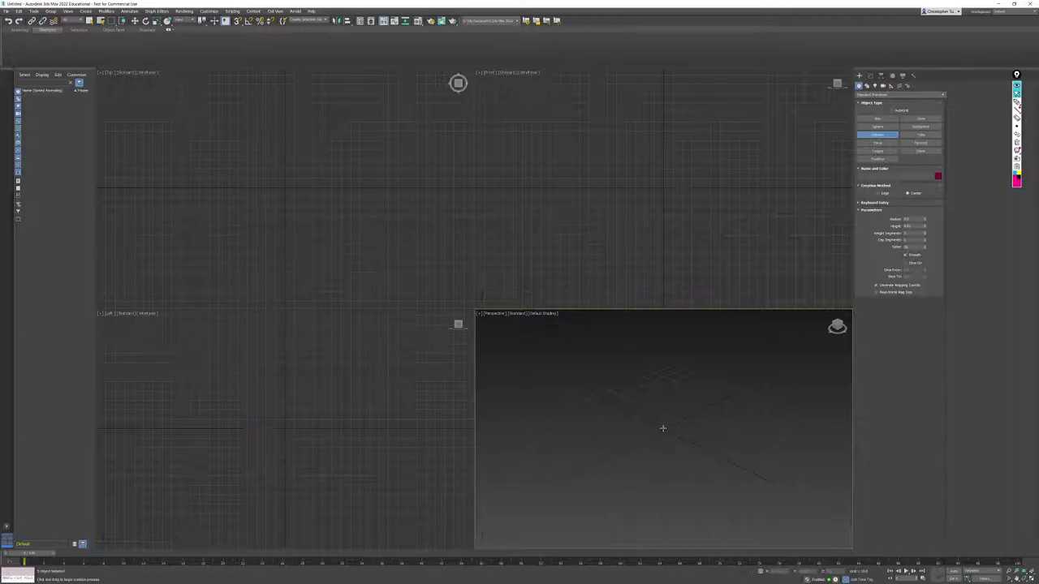
left_click_drag(661, 427, 678, 452)
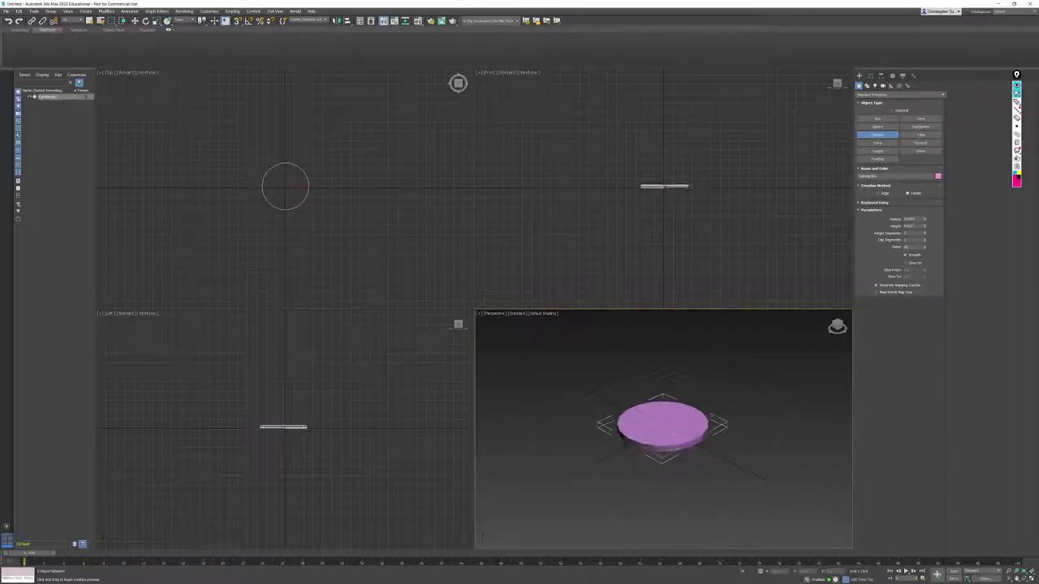
left_click(668, 268)
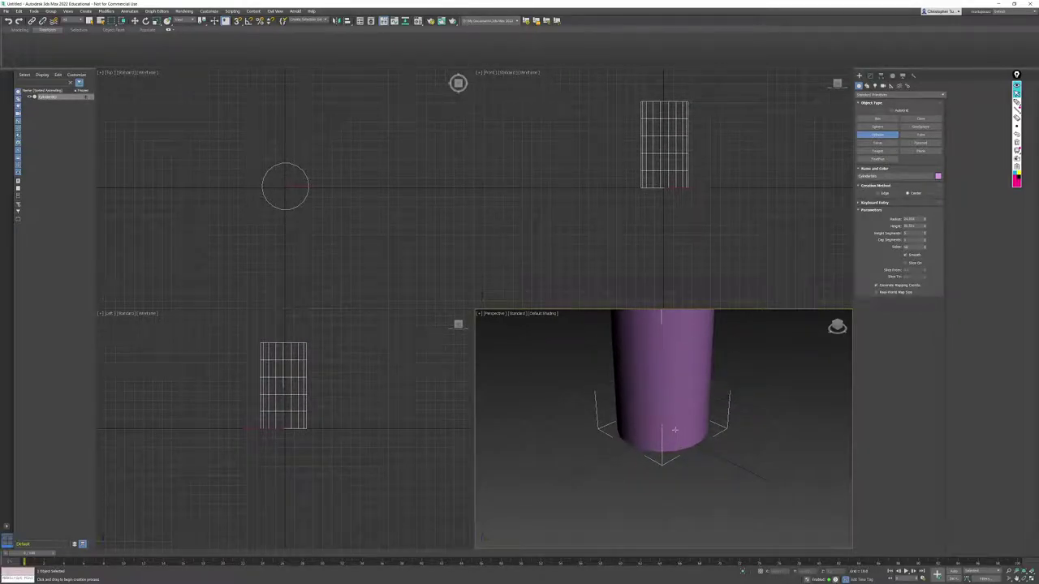
Step: Maximize the Perspective viewport, frame the cylinder without selection brackets and display its edged faces
left_click(480, 314)
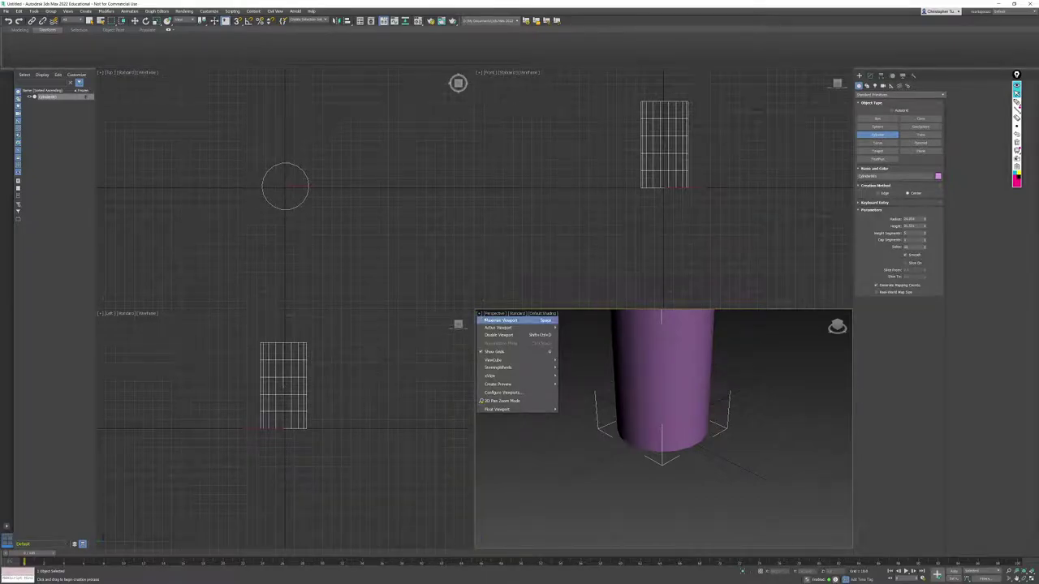
left_click(499, 320)
key("z")
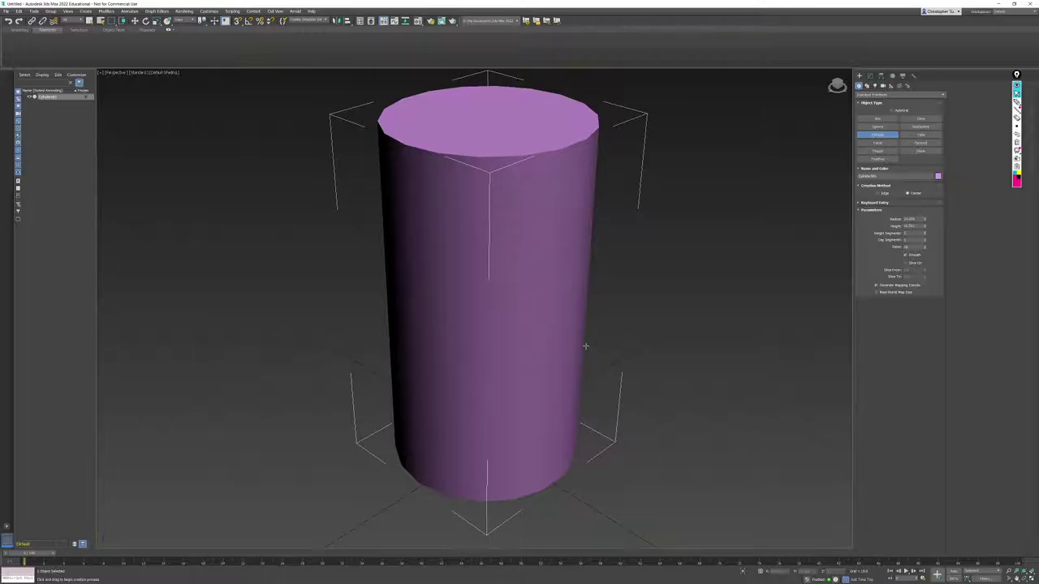
key("j")
key("F4")
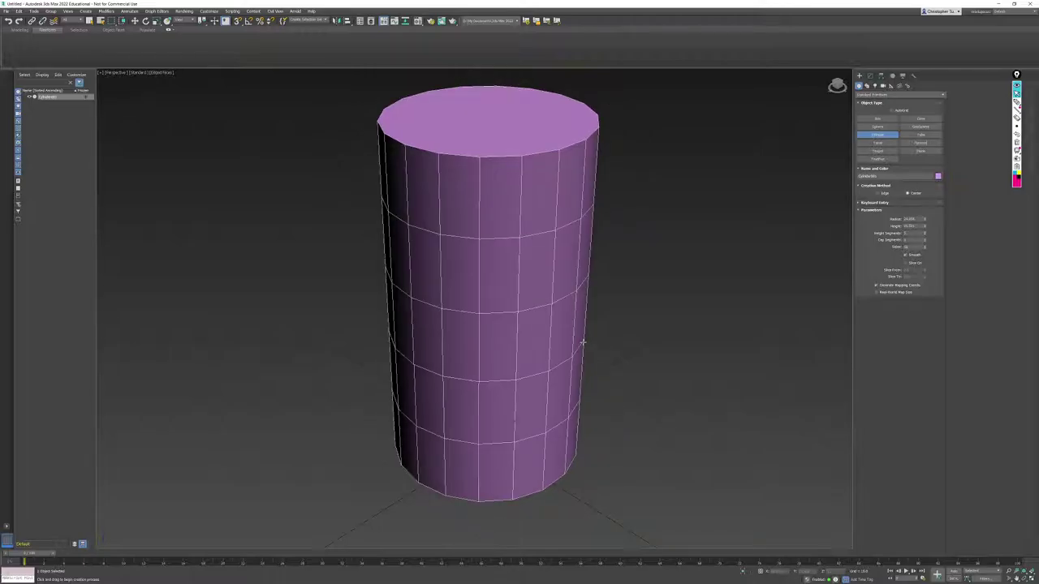
Step: Turn the viewport's Edged Faces display off and on again
middle_click_drag(619, 356, 543, 278, "alt")
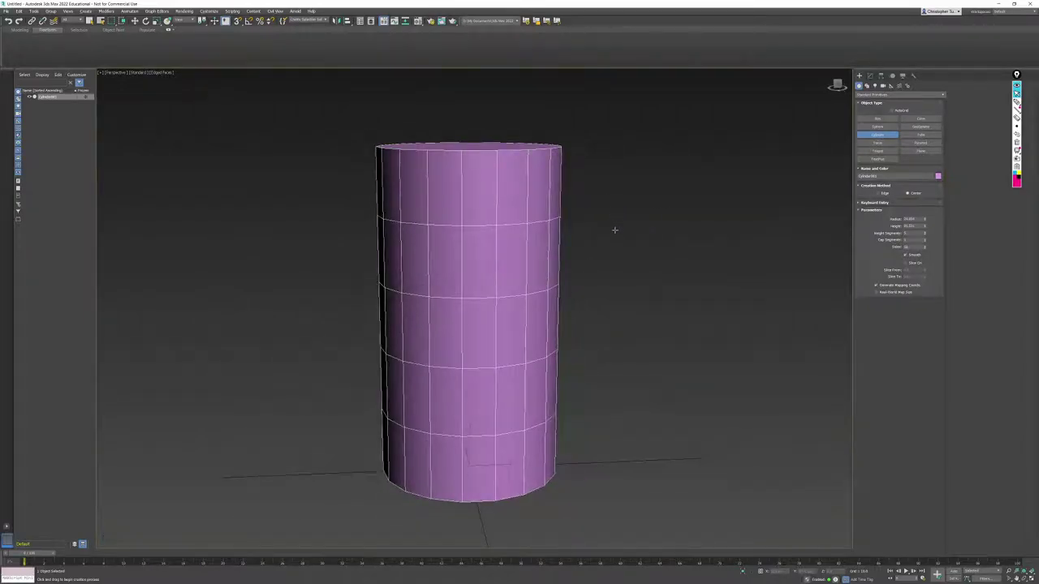
middle_click_drag(465, 175, 443, 219, "alt")
left_click(158, 72)
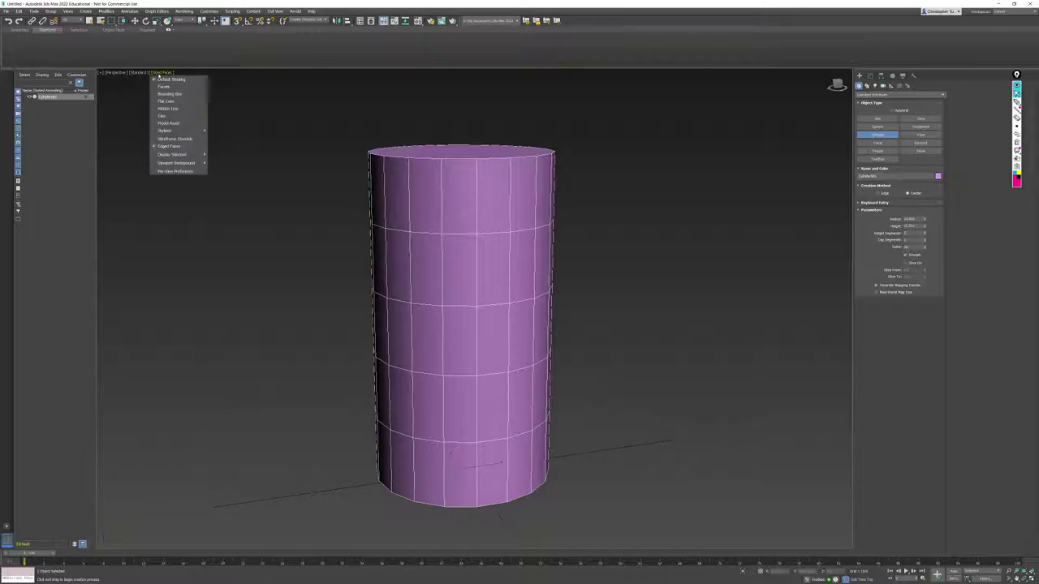
left_click(181, 151)
left_click(166, 72)
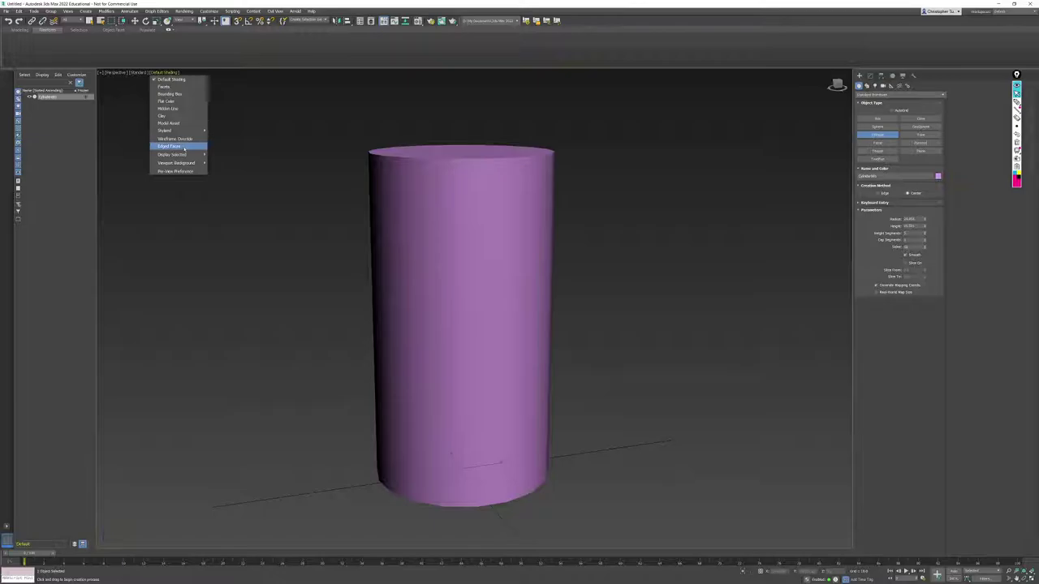
left_click(184, 147)
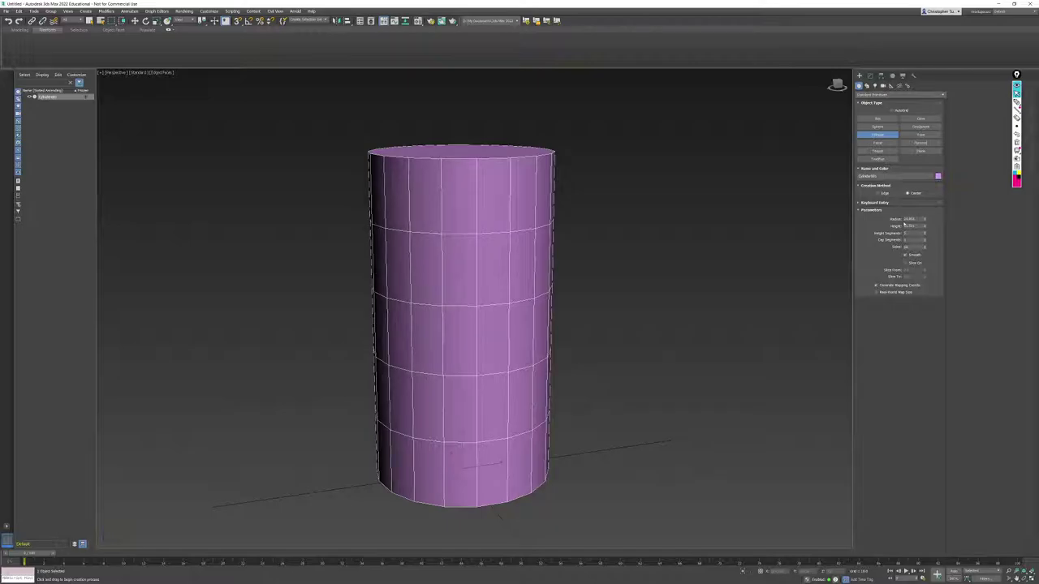
Step: Set the cylinder's height to 99 and its radius to 33
double_click(915, 227)
type("50")
key("Return")
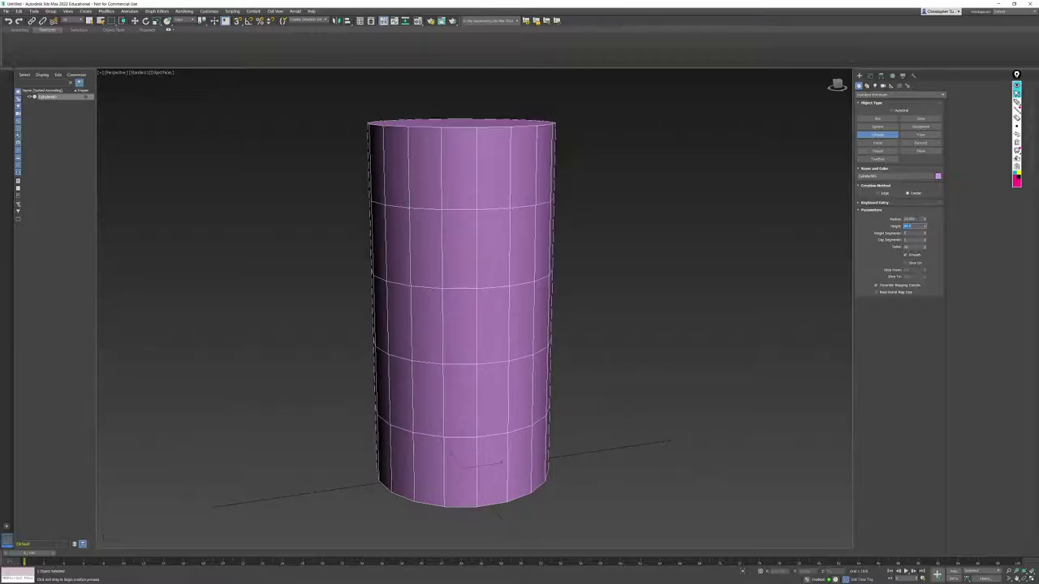
left_click_drag(917, 219, 897, 221)
type("20")
key("Return")
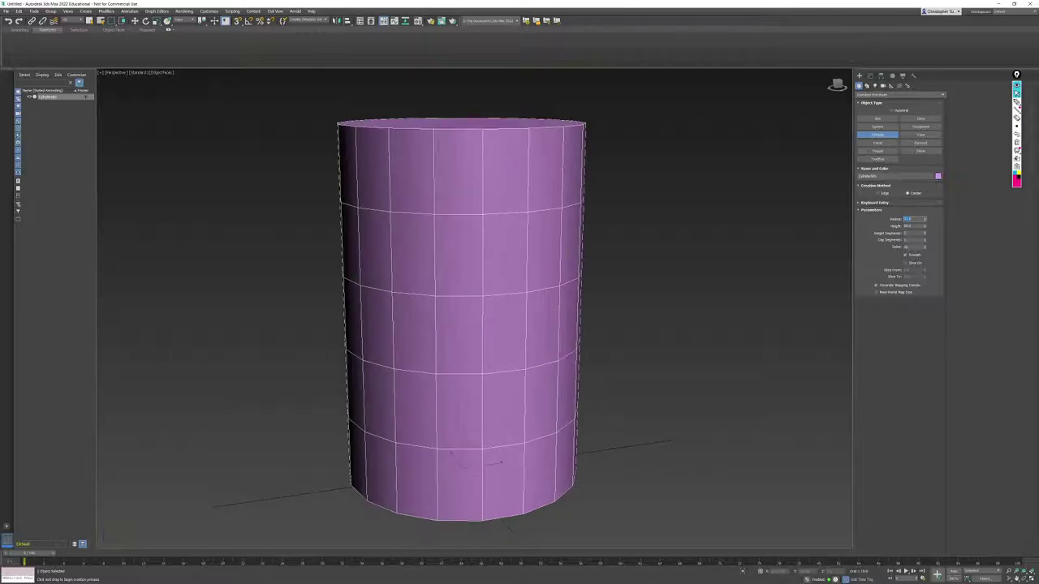
Step: Set the cylinder's height segments to 3
scroll(677, 283, "down", 5)
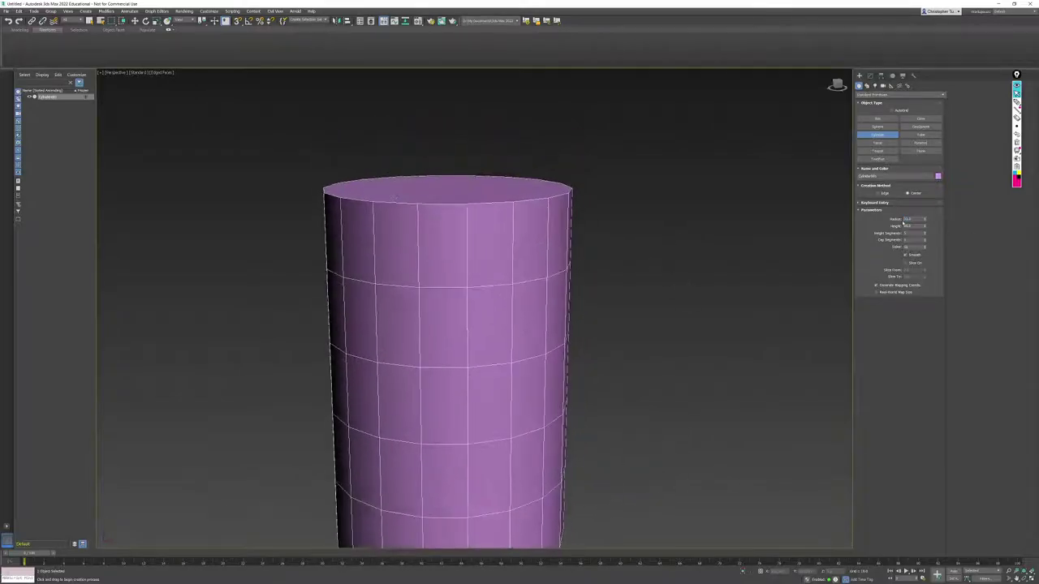
middle_click_drag(613, 267, 503, 263, "alt")
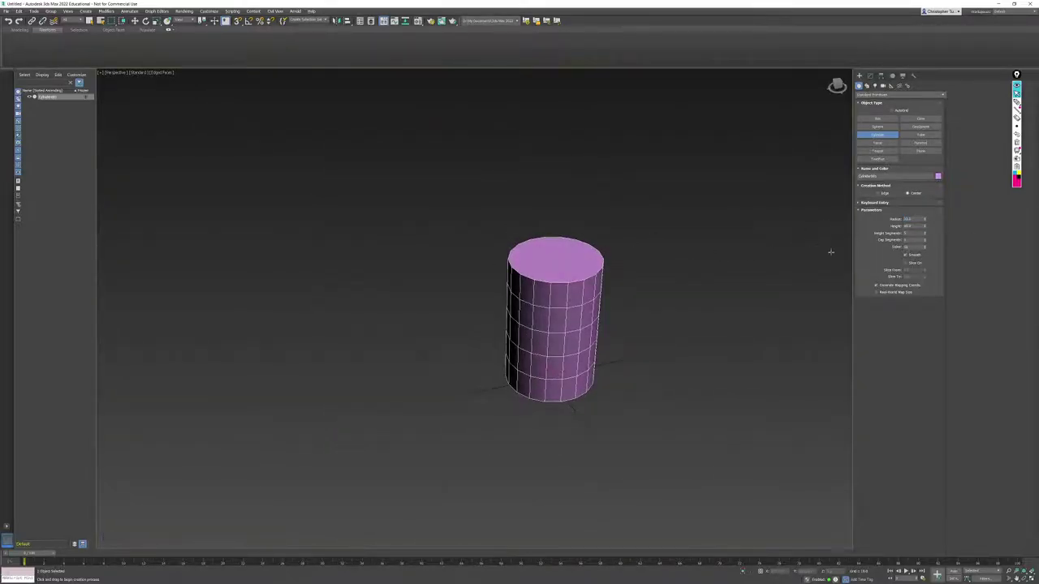
middle_click_drag(612, 326, 540, 319)
scroll(592, 313, "up", 4)
middle_click_drag(573, 276, 563, 283, "alt")
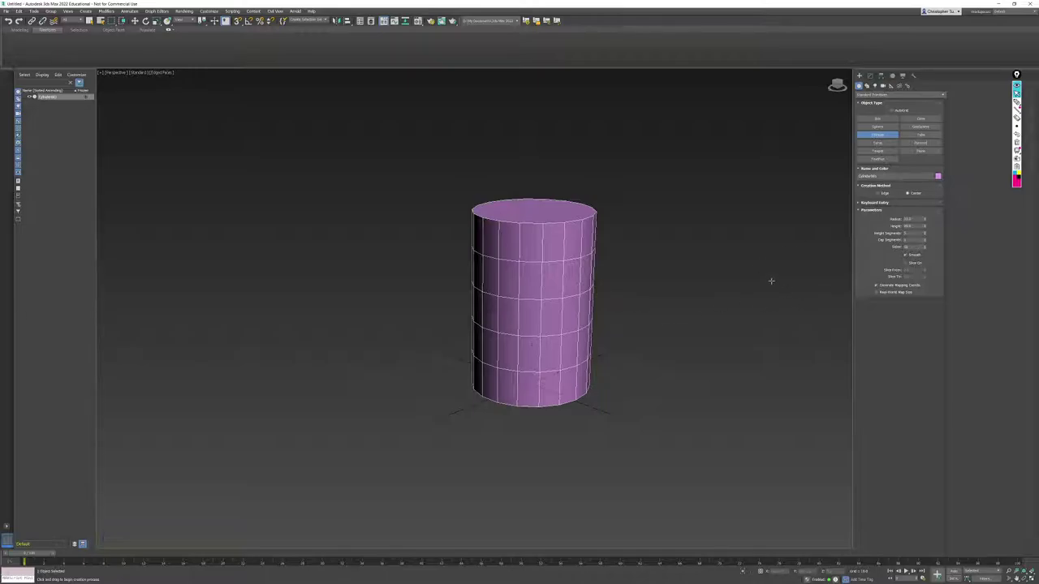
middle_click_drag(630, 273, 600, 264, "alt")
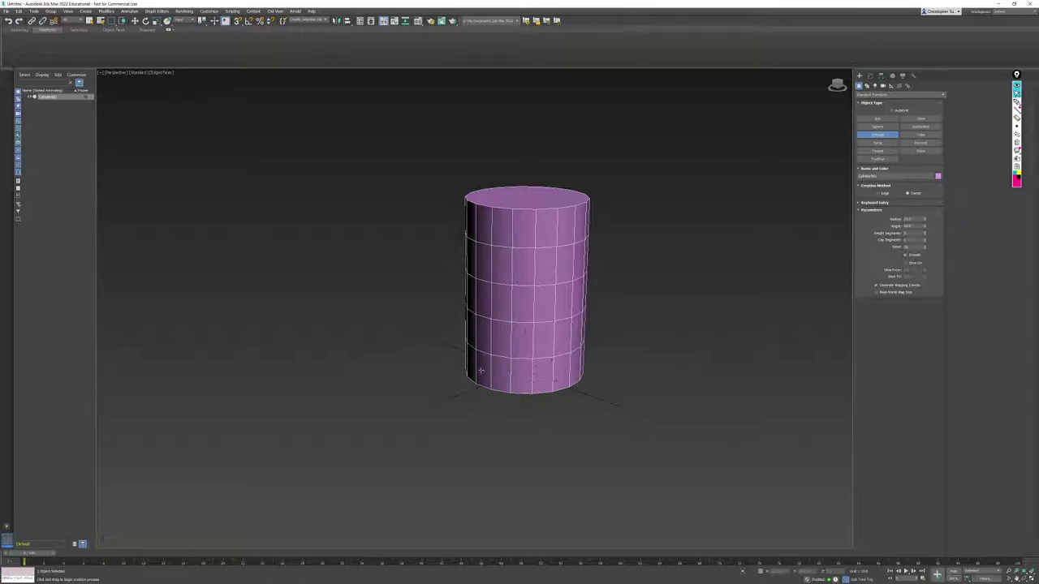
left_click(914, 233)
type("3")
key("Return")
middle_click_drag(434, 273, 423, 237, "alt")
scroll(459, 236, "up", 3)
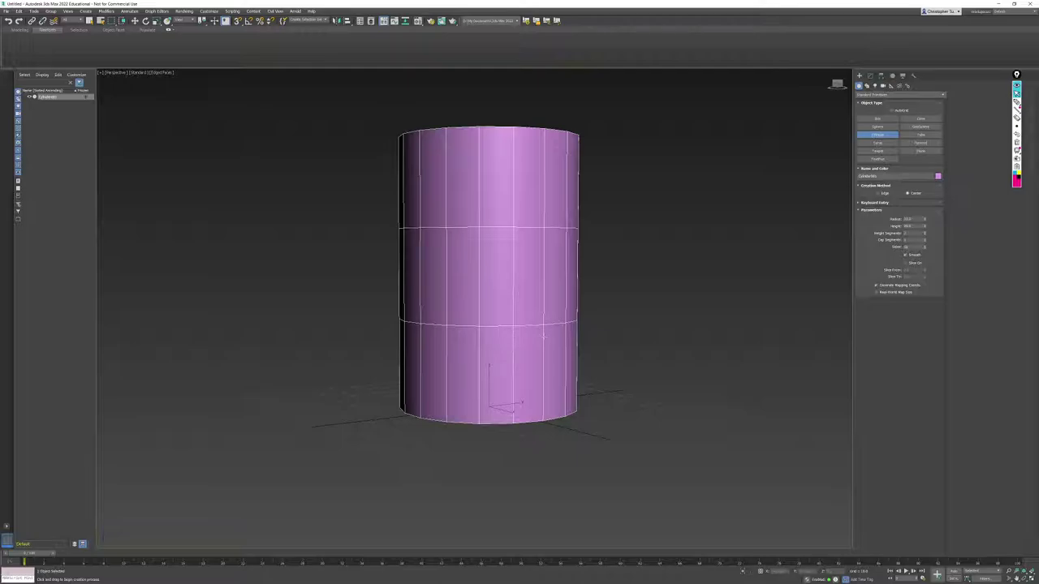
Step: Convert the cylinder to an Editable Poly
middle_click_drag(636, 297, 482, 393, "alt")
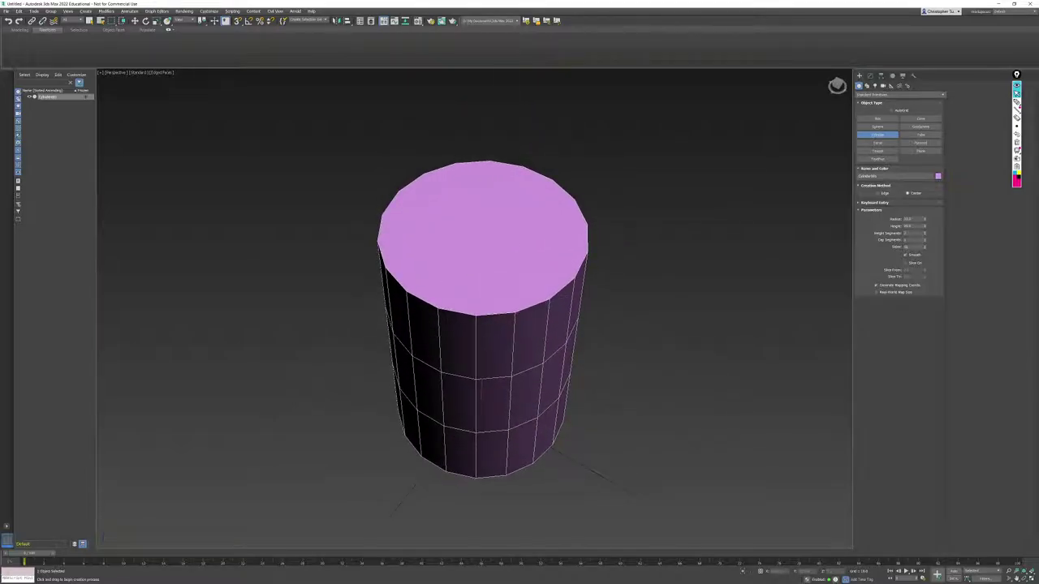
middle_click_drag(814, 285, 609, 338, "alt")
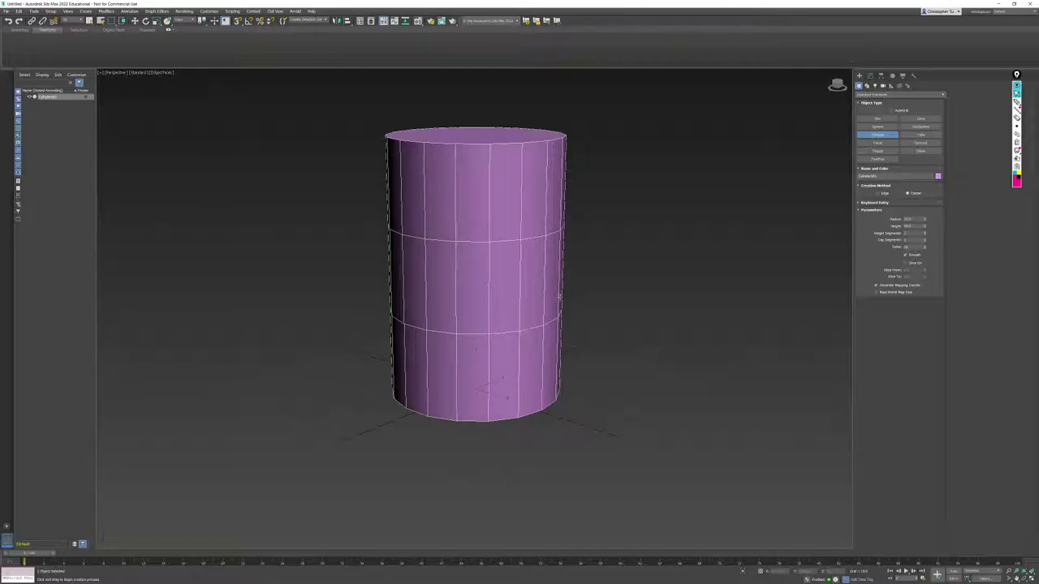
right_click(516, 172)
right_click(516, 172)
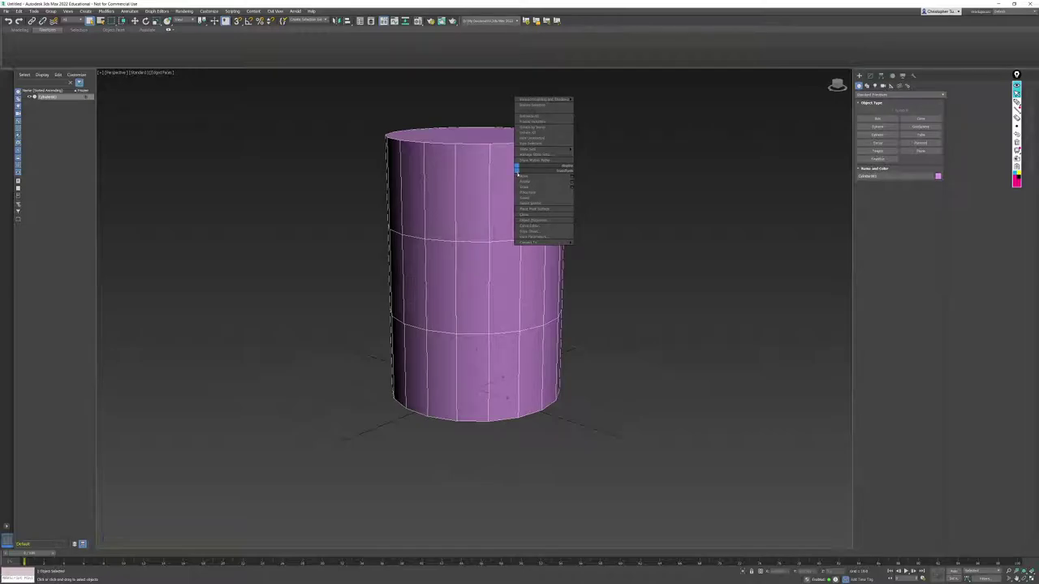
mouse_move(540, 243)
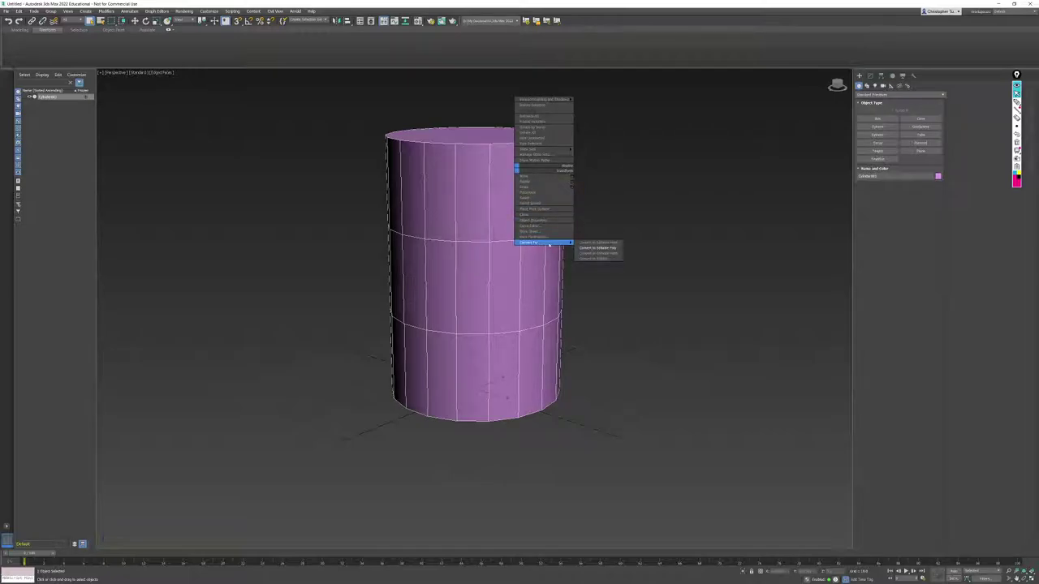
left_click(601, 247)
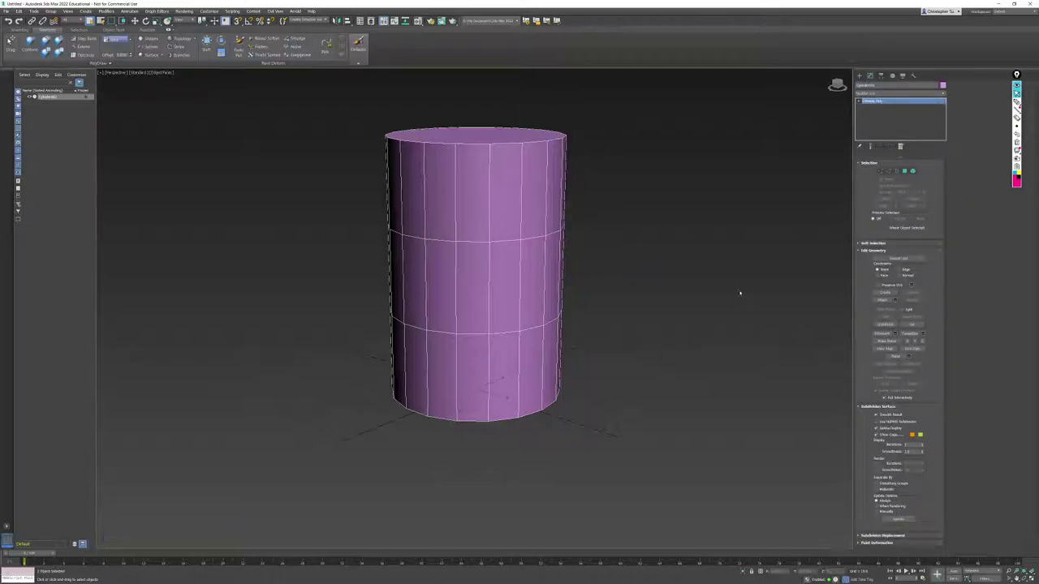
middle_click_drag(739, 293, 694, 280)
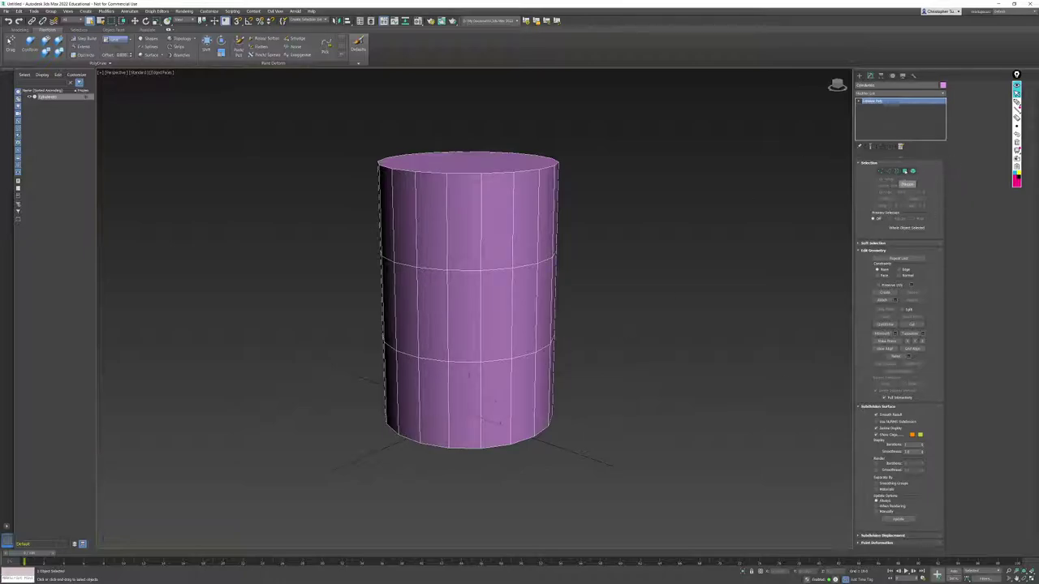
Step: Check the lid and rim shape on the oil barrel reference picture and return to 3ds Max
key("super")
left_click(91, 579)
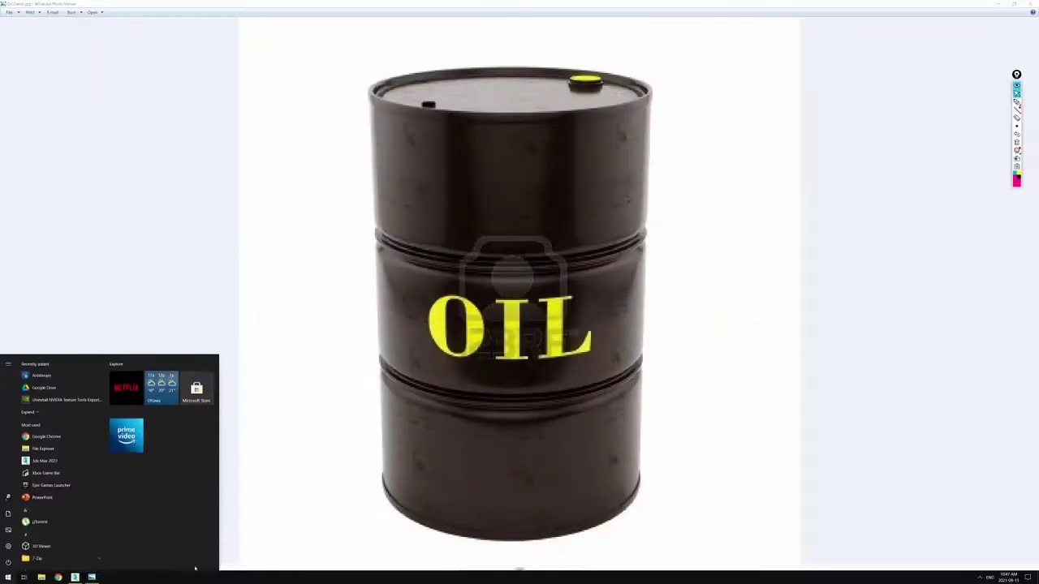
left_click(91, 577)
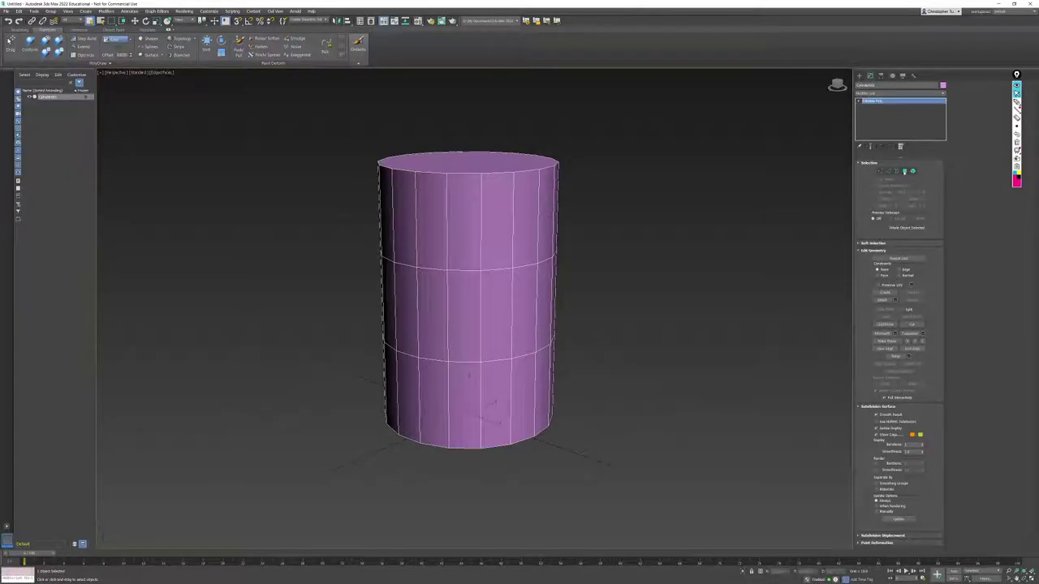
Step: Select the cylinder's top and bottom cap polygons in Polygon mode
left_click(904, 171)
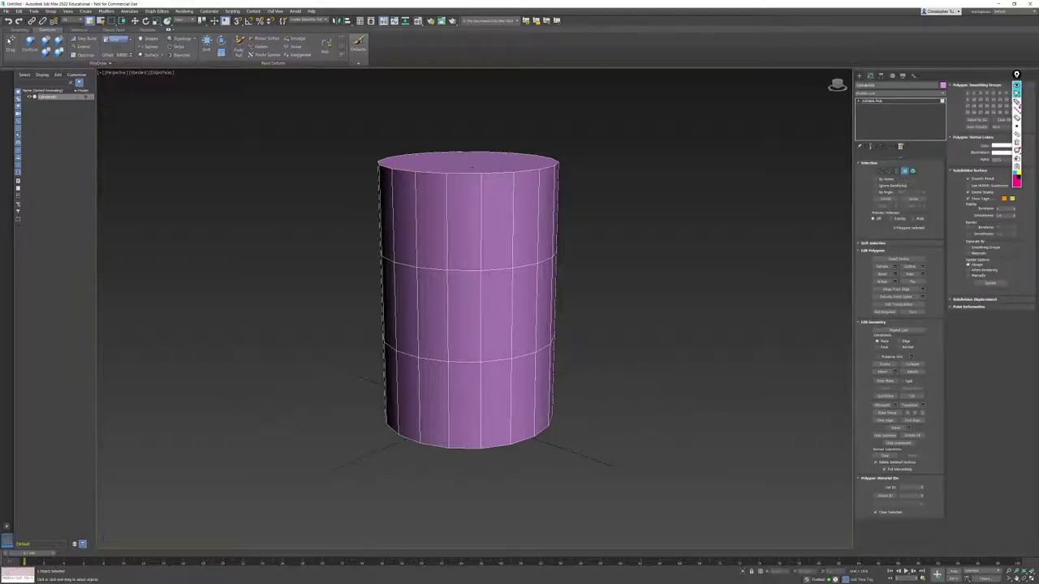
left_click(472, 167)
middle_click_drag(555, 406, 557, 296, "alt")
left_click(493, 280, "ctrl")
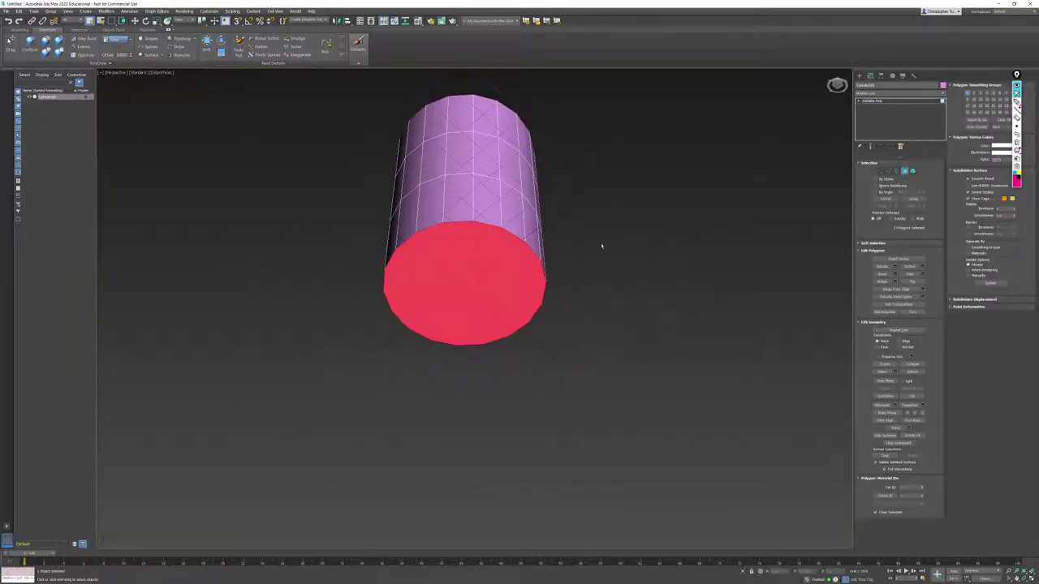
middle_click_drag(601, 245, 501, 291, "alt")
scroll(532, 326, "up", 2)
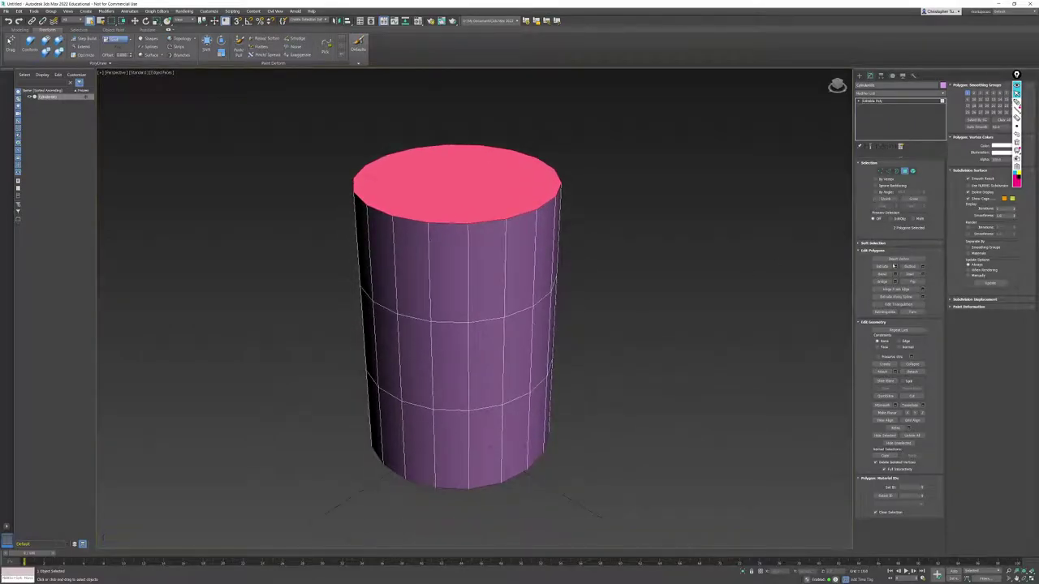
Step: Inset the cylinder's top and bottom cap polygons slightly to form a thin rim around each end
left_click(923, 276)
left_click_drag(481, 301, 594, 201)
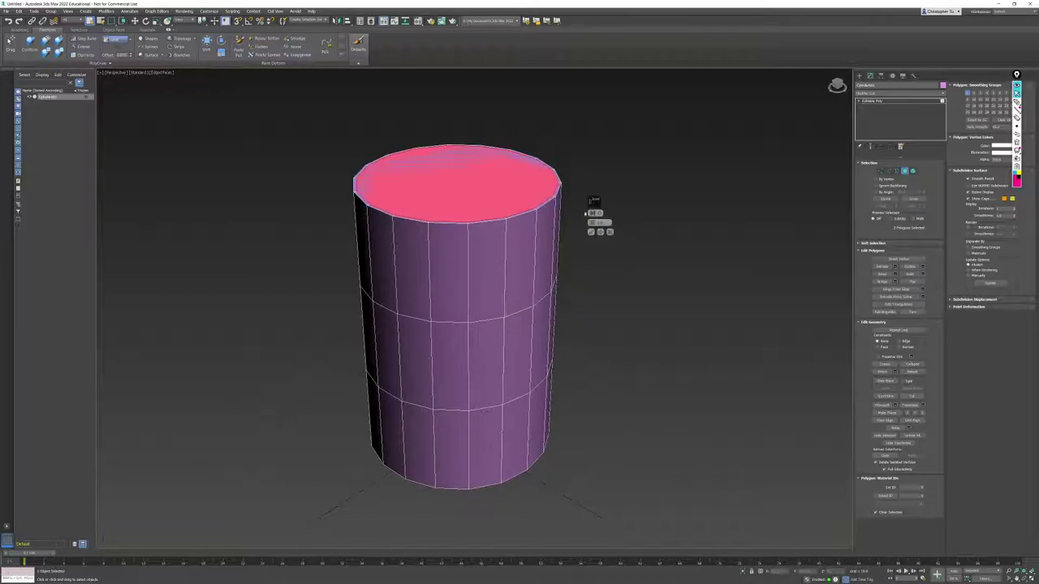
middle_click_drag(591, 208, 591, 248)
scroll(594, 202, "up", 4)
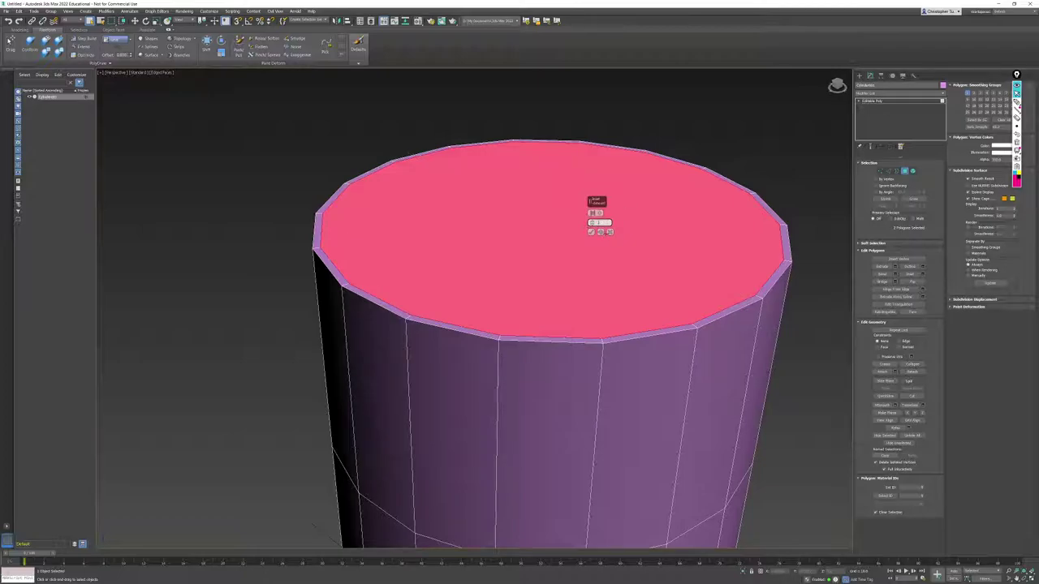
key("Return")
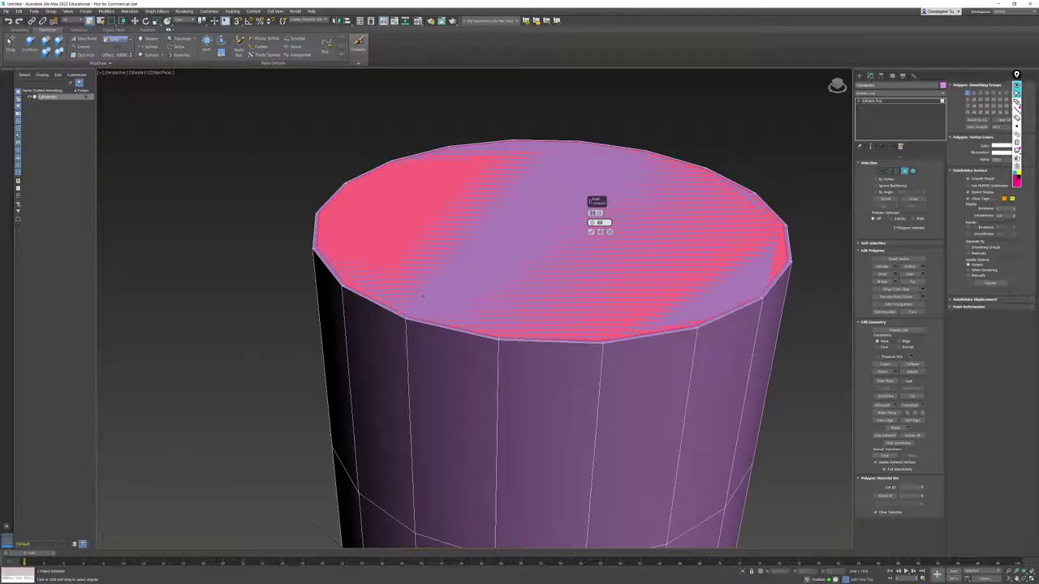
middle_click_drag(478, 297, 455, 289)
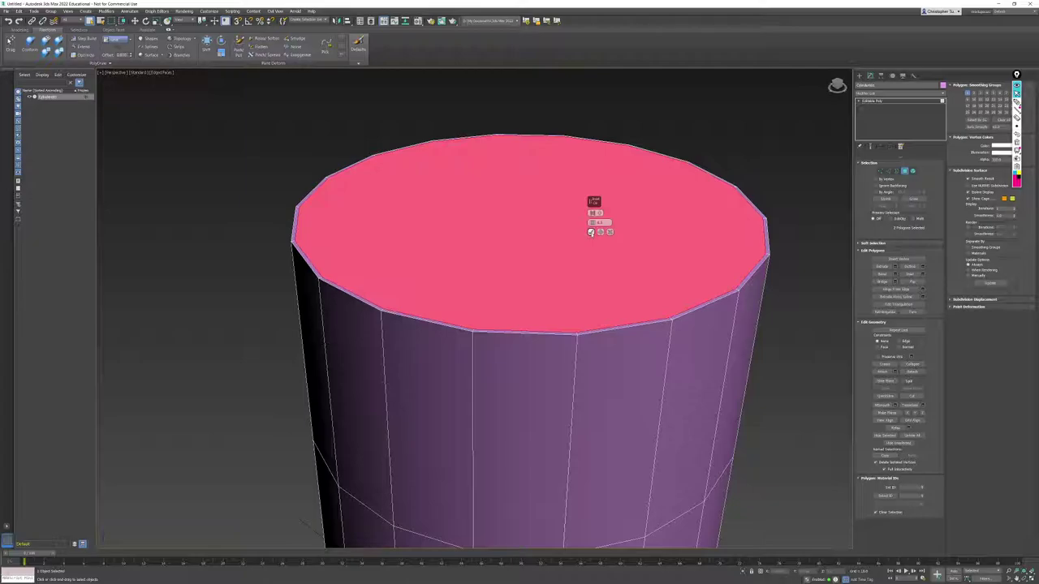
left_click(591, 232)
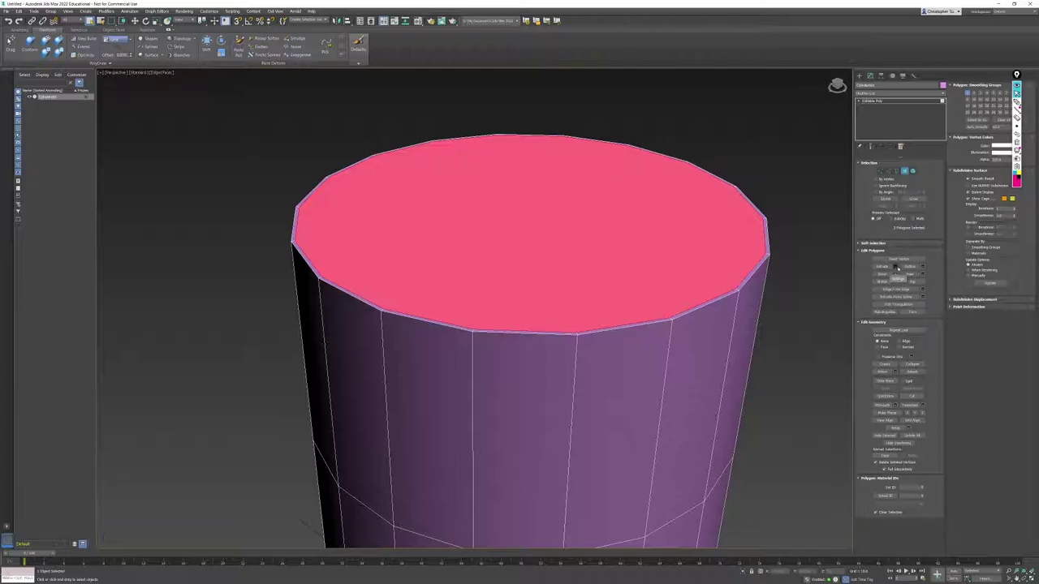
Step: Extrude both cap polygons inward by 0.5 to recess them below the rims
left_click(896, 268)
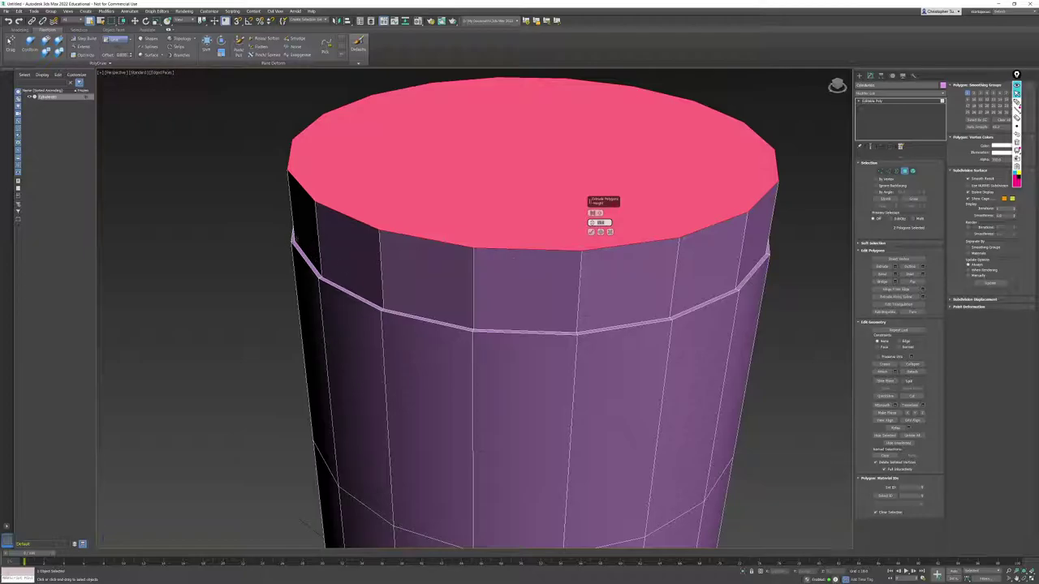
type("0.5")
key("Return")
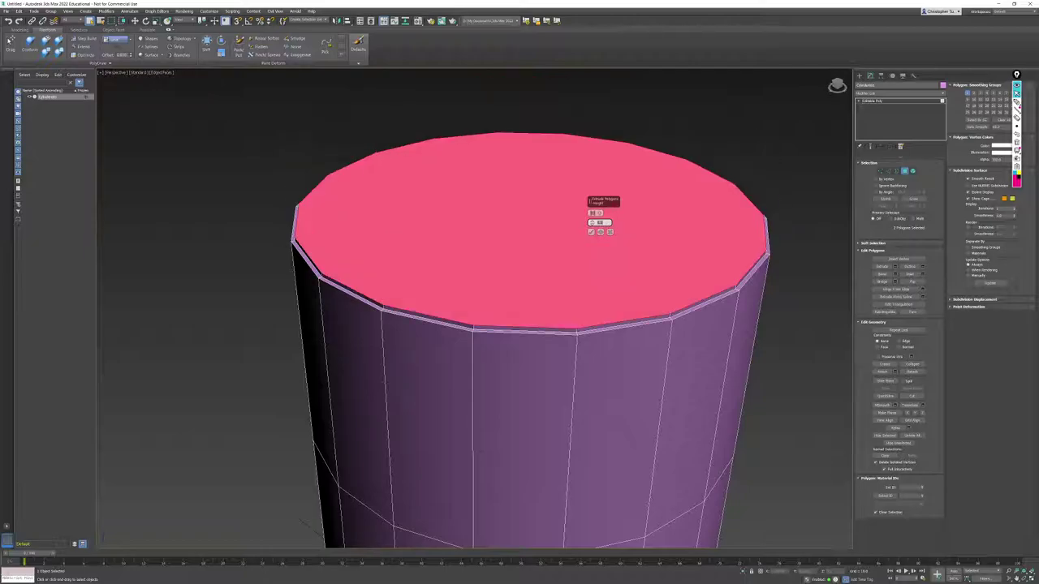
scroll(320, 235, "up", 5)
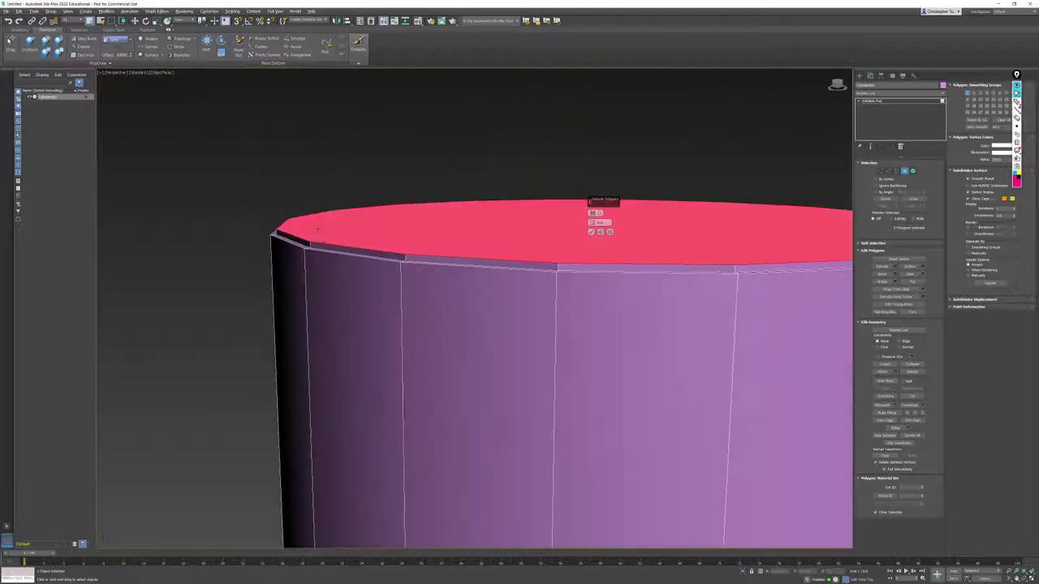
scroll(317, 230, "up", 3)
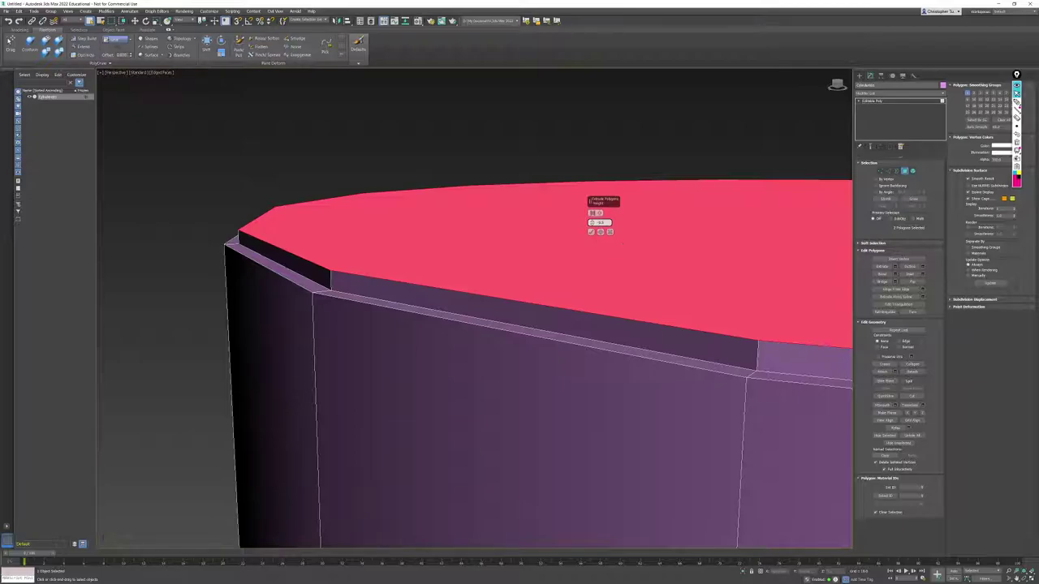
key("Return")
middle_click_drag(478, 241, 462, 253, "alt")
middle_click_drag(308, 234, 287, 244, "alt")
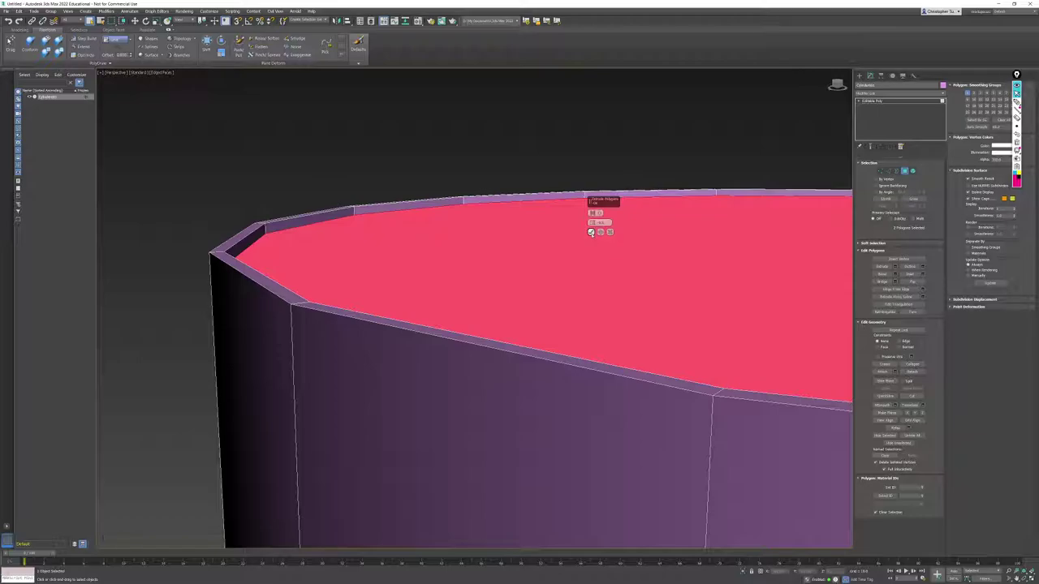
left_click(590, 233)
Step: Inspect the recessed lids and rims at the top and bottom of the barrel
middle_click_drag(524, 255, 459, 267, "alt")
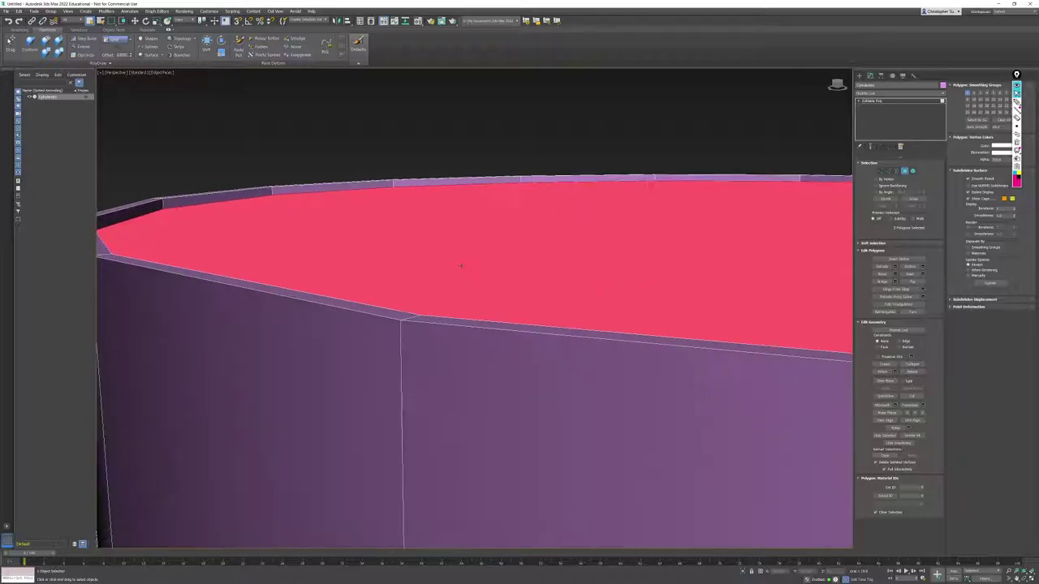
scroll(535, 292, "down", 3)
middle_click_drag(599, 318, 612, 324)
scroll(503, 284, "down", 3)
middle_click_drag(503, 285, 556, 248, "alt")
middle_click_drag(421, 345, 484, 285, "alt")
middle_click_drag(489, 363, 495, 311)
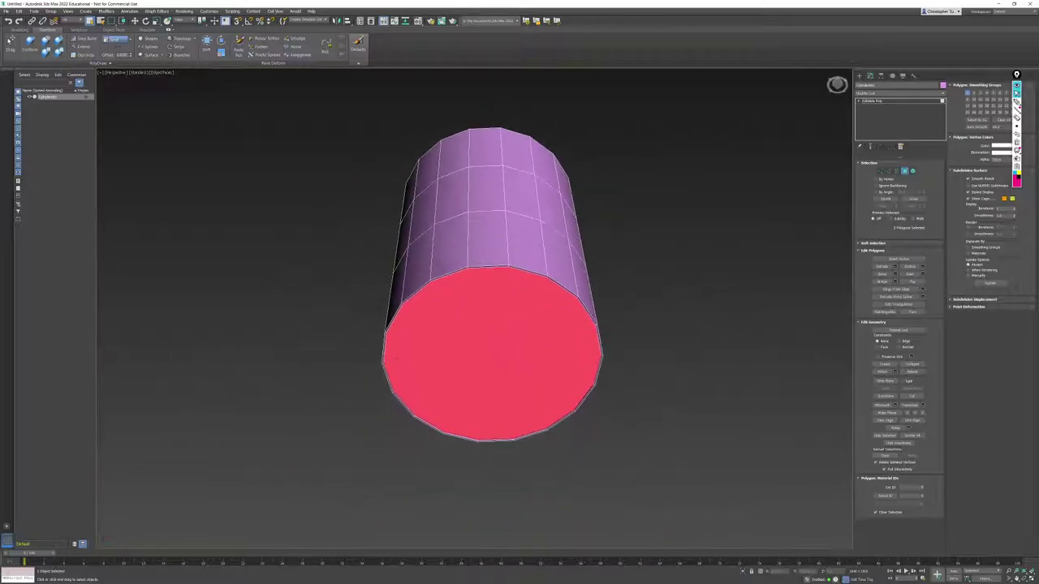
scroll(440, 350, "up", 4)
middle_click_drag(440, 349, 443, 402, "alt")
middle_click_drag(485, 280, 512, 411)
scroll(499, 304, "up", 2)
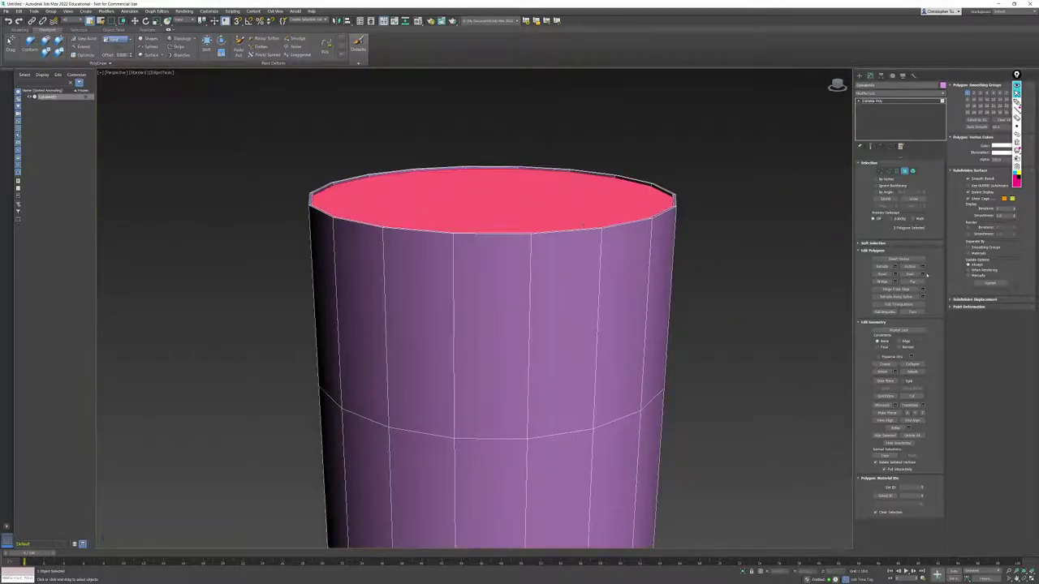
Step: Inset both cap polygons slightly once more and extrude them inward to form a second step inside each rim
left_click(923, 277)
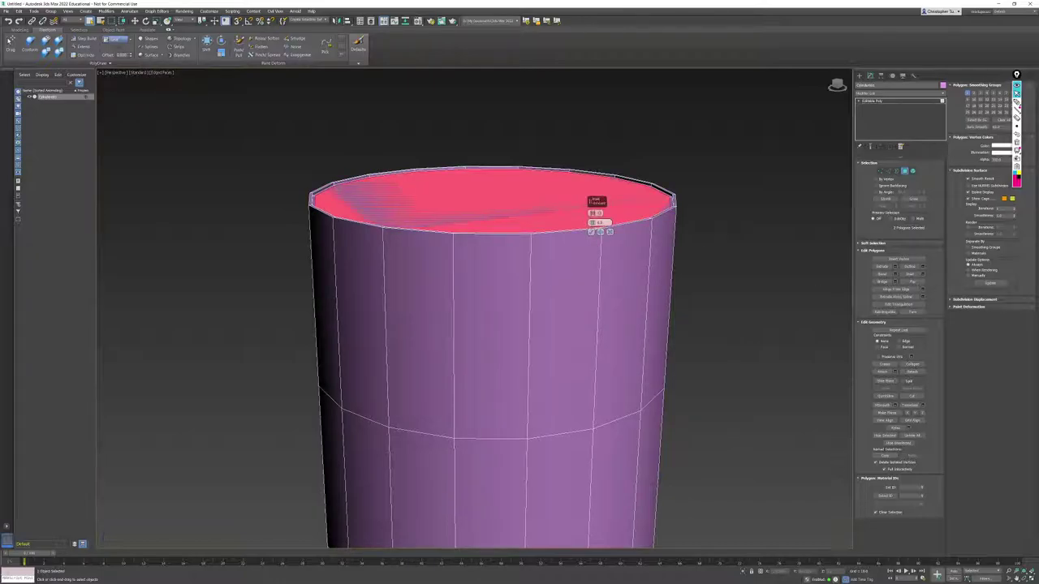
left_click(591, 232)
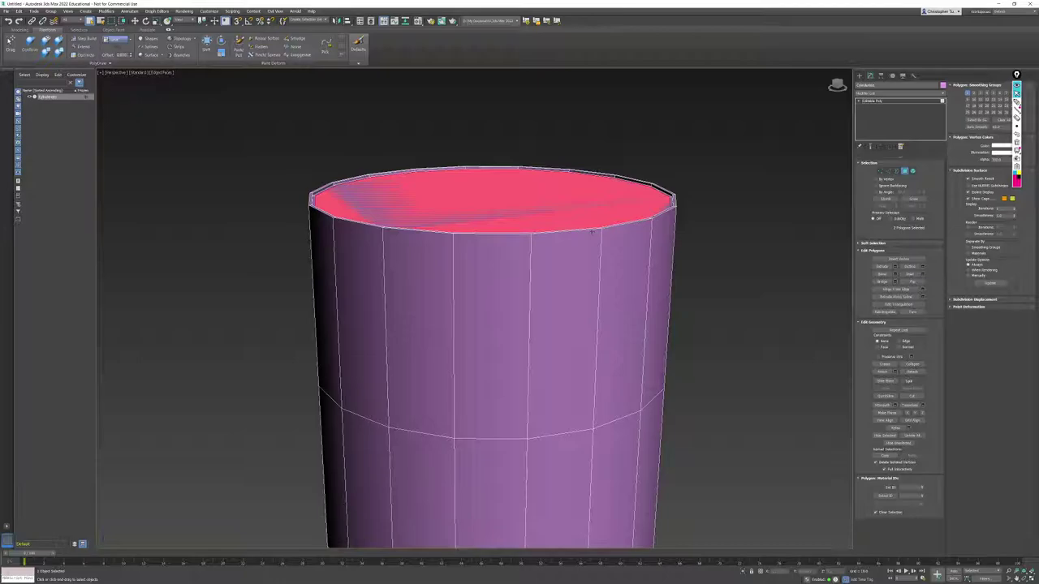
left_click(894, 267)
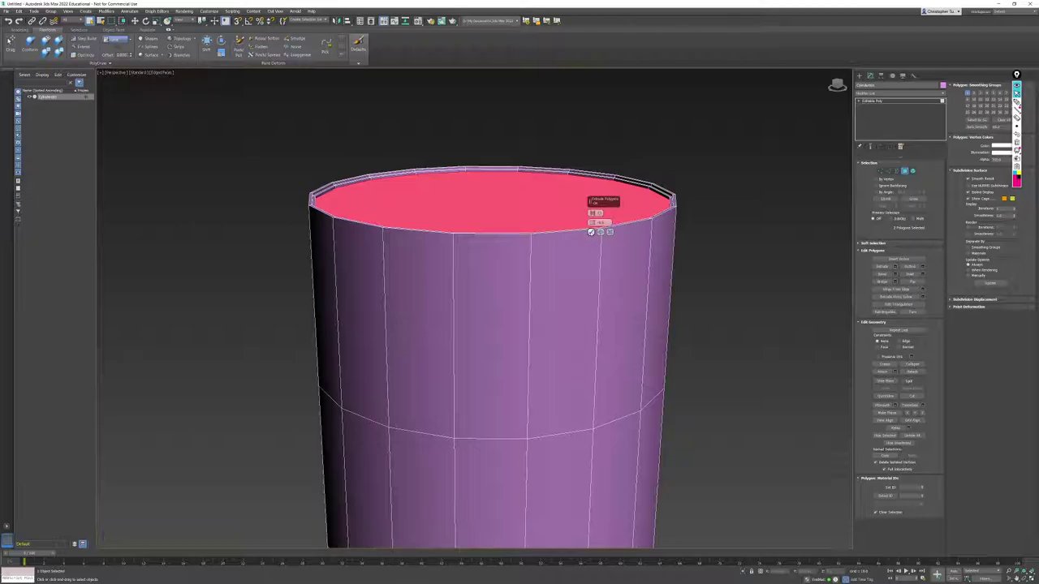
left_click(590, 232)
Step: Check the lid and its caps on the oil barrel reference picture and return to 3ds Max
middle_click_drag(539, 234, 566, 214, "alt")
key("super")
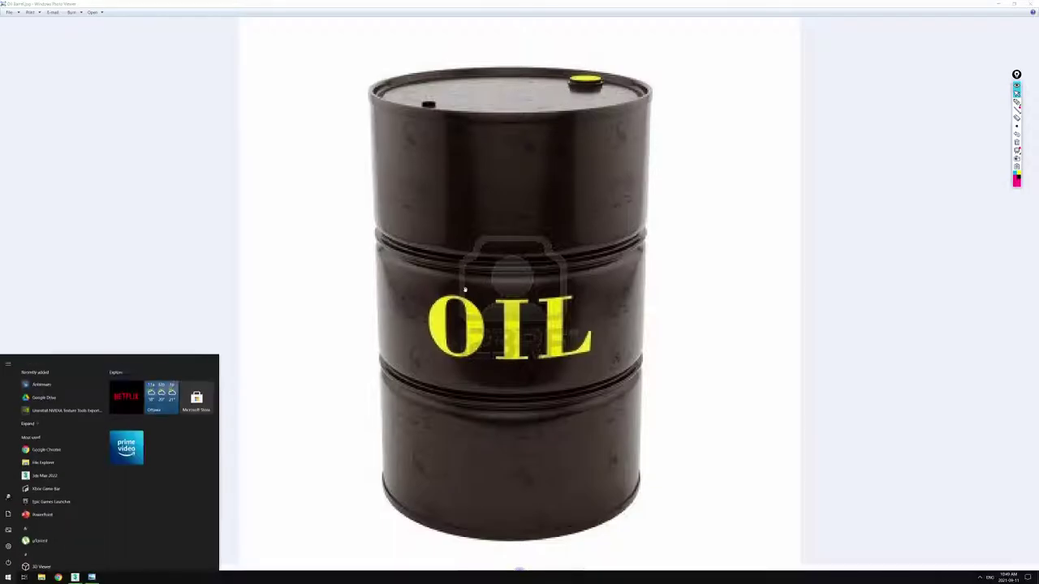
left_click(77, 578)
Step: Inset the recessed lid polygons deeply, leaving only a small circular polygon at each lid's centre
middle_click_drag(507, 241, 475, 304, "alt")
left_click(921, 274)
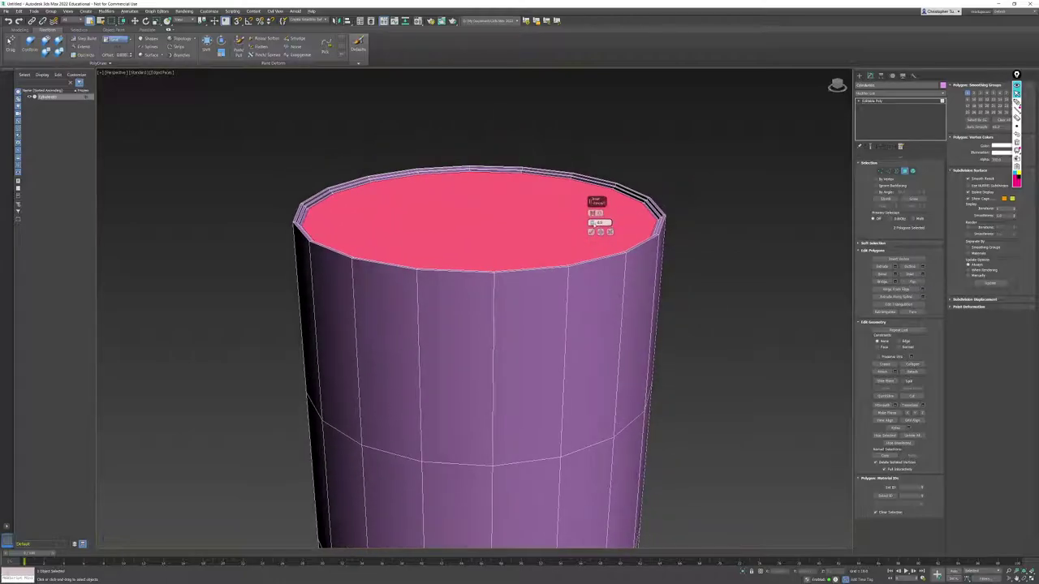
left_click_drag(592, 223, 568, 105)
middle_click_drag(569, 105, 486, 199, "alt")
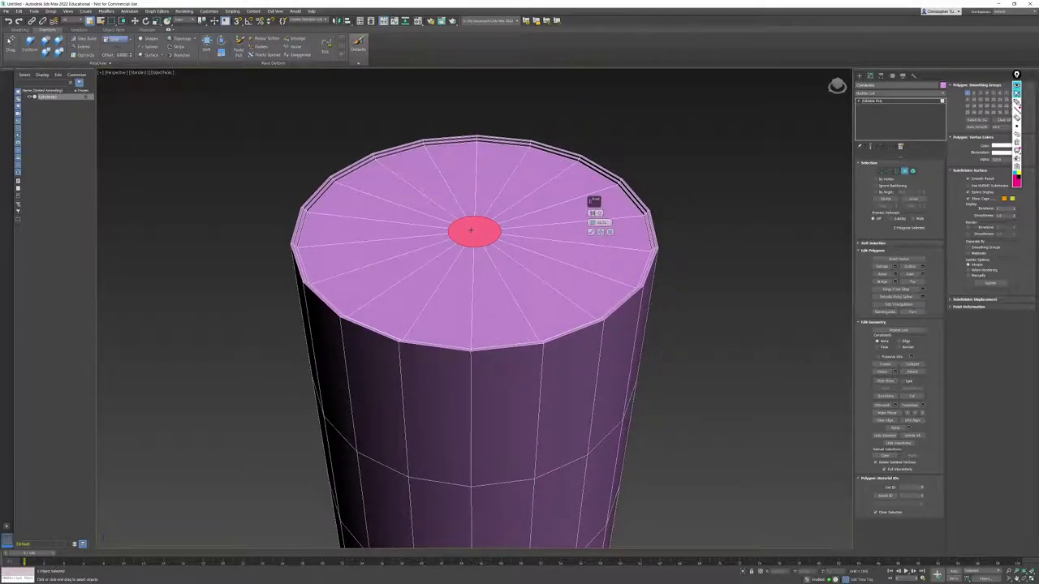
middle_click_drag(473, 248, 508, 237, "alt")
left_click(592, 232)
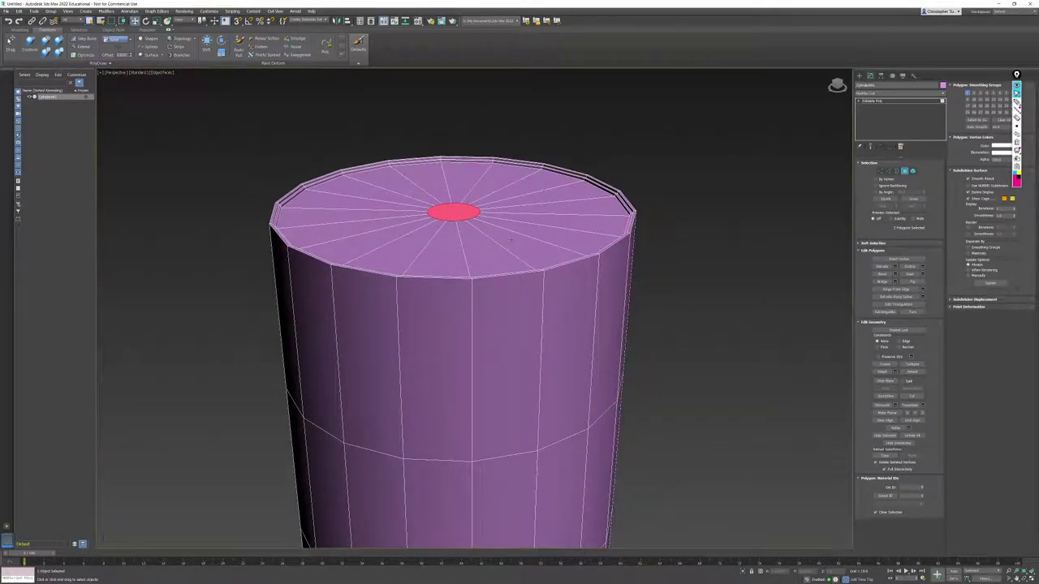
Step: Extrude the small centre polygons outward to form a raised round cap on each lid
middle_click_drag(510, 240, 499, 215)
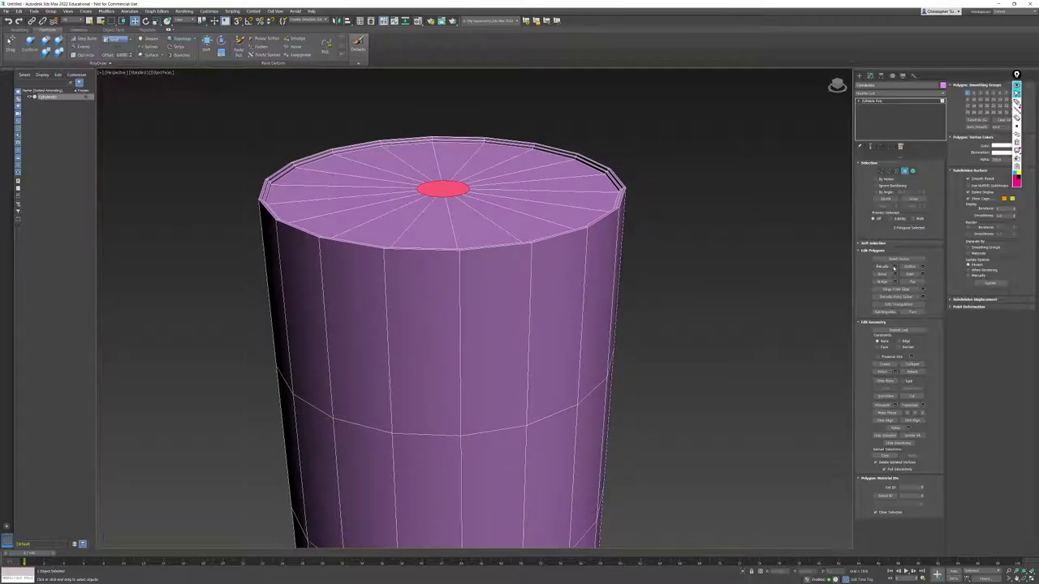
left_click(893, 267)
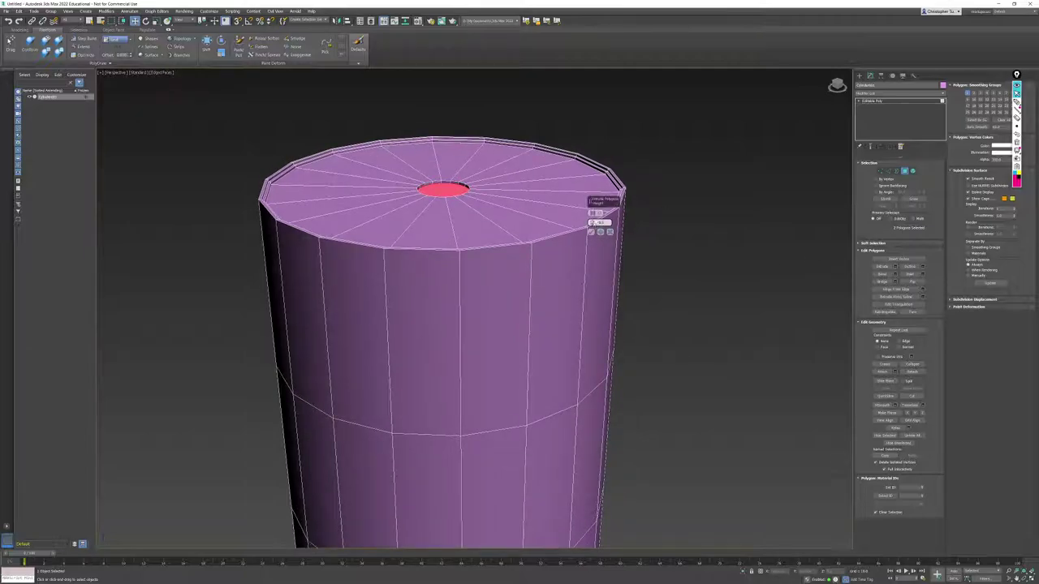
left_click_drag(591, 223, 591, 212)
middle_click_drag(469, 232, 447, 224)
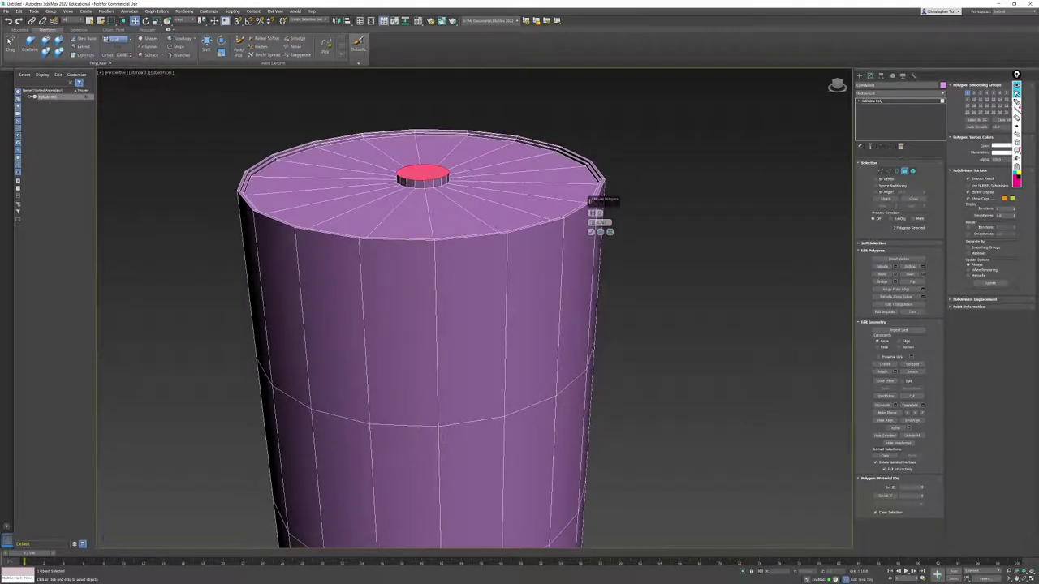
left_click(591, 232)
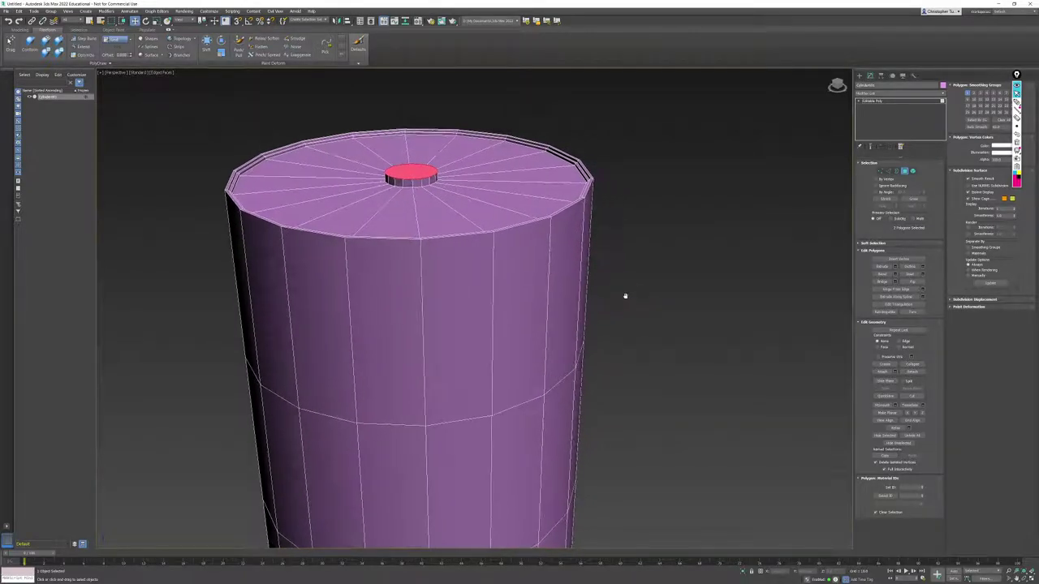
Step: Try to move only the end polygons of the raised caps sideways toward the lid's edge along Y
scroll(632, 290, "down", 5)
middle_click_drag(594, 344, 565, 348, "alt")
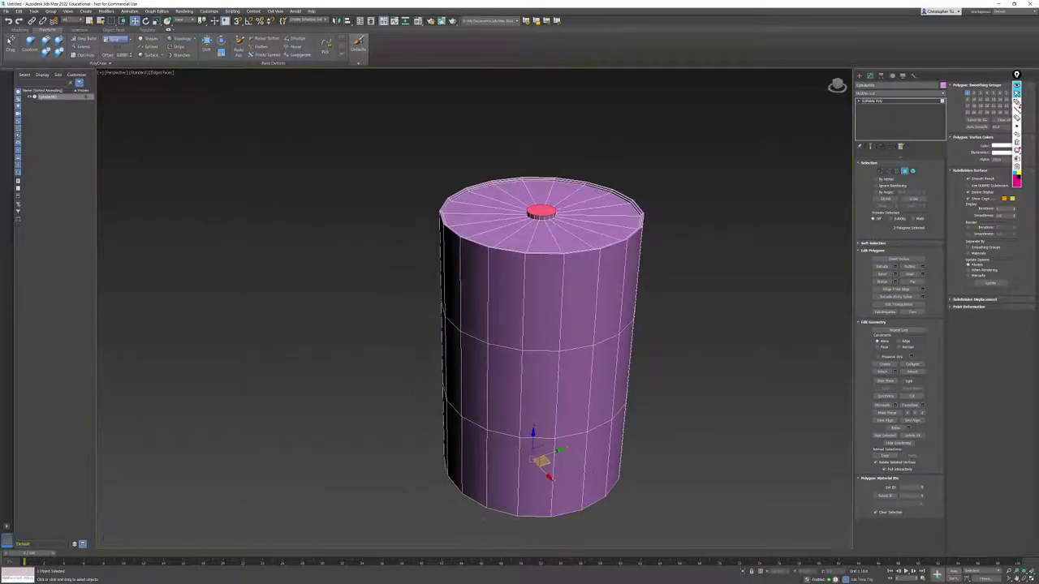
left_click_drag(559, 449, 573, 445)
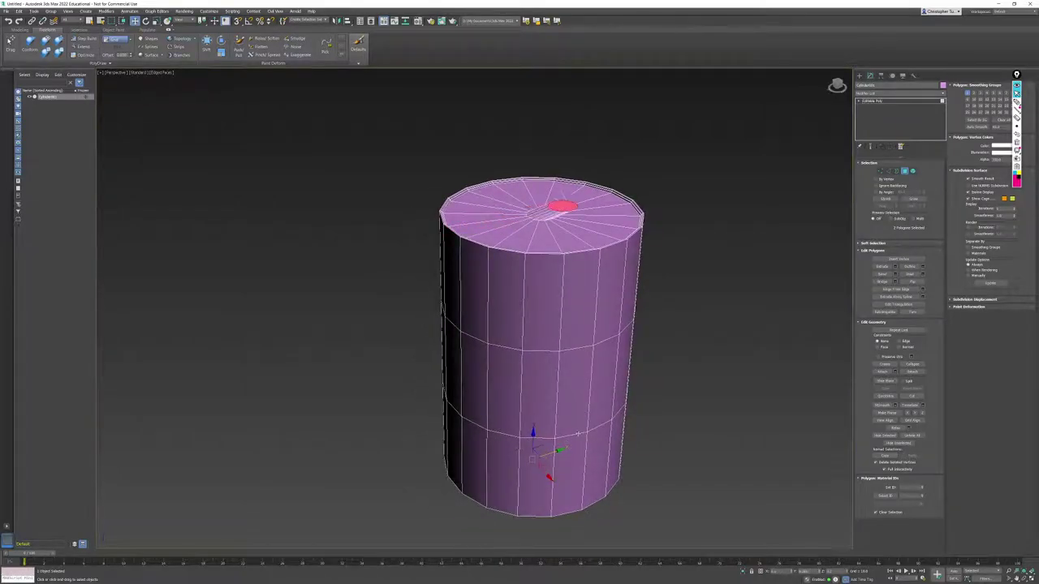
middle_click_drag(549, 265, 573, 375, "alt")
middle_click_drag(573, 375, 560, 427)
Step: Grow the selection to include the side polygons of the raised caps and move both caps close to the barrel's rim
scroll(560, 428, "up", 2)
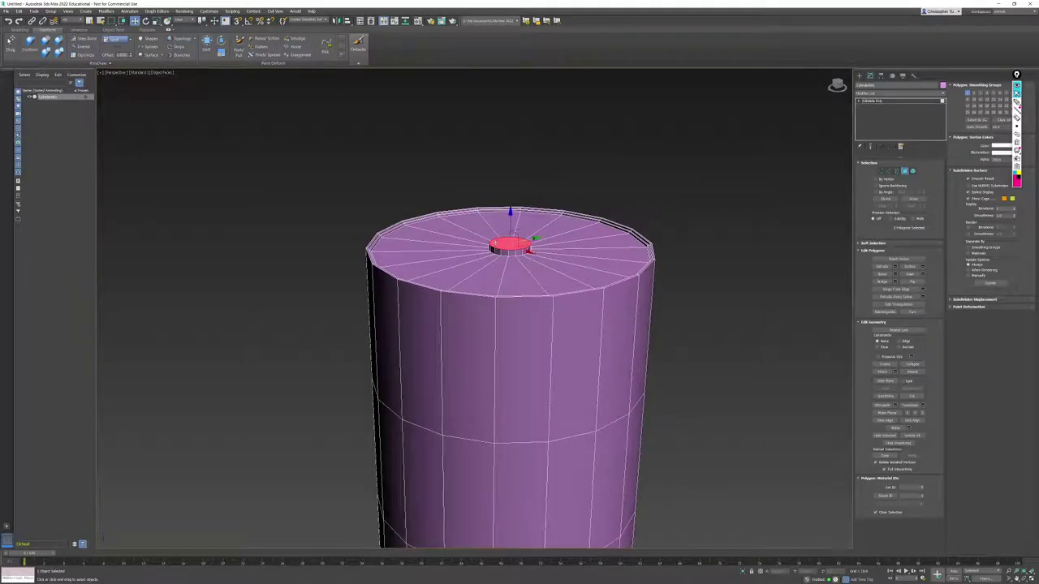
scroll(515, 249, "up", 5)
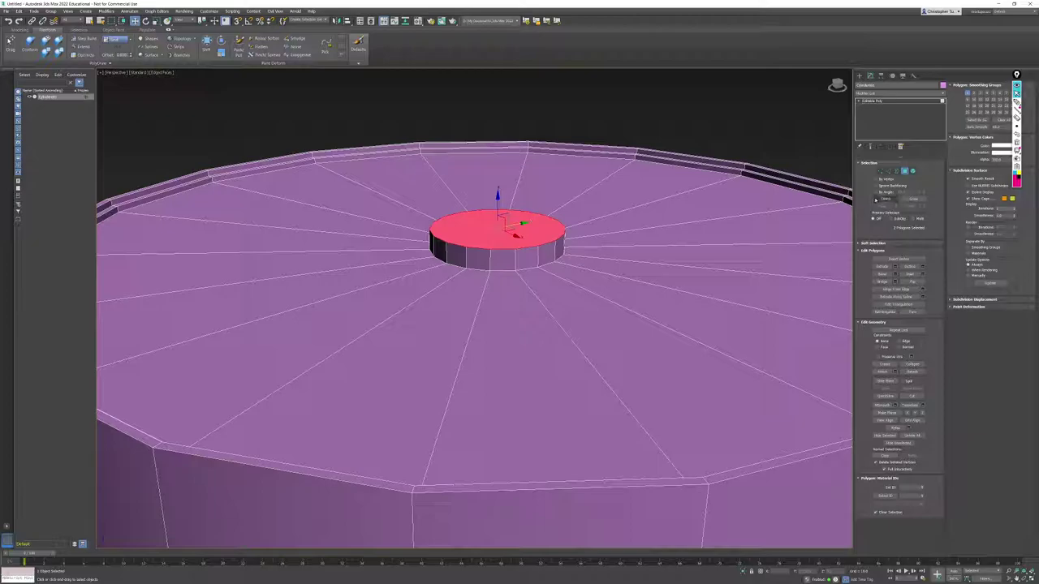
left_click(912, 199)
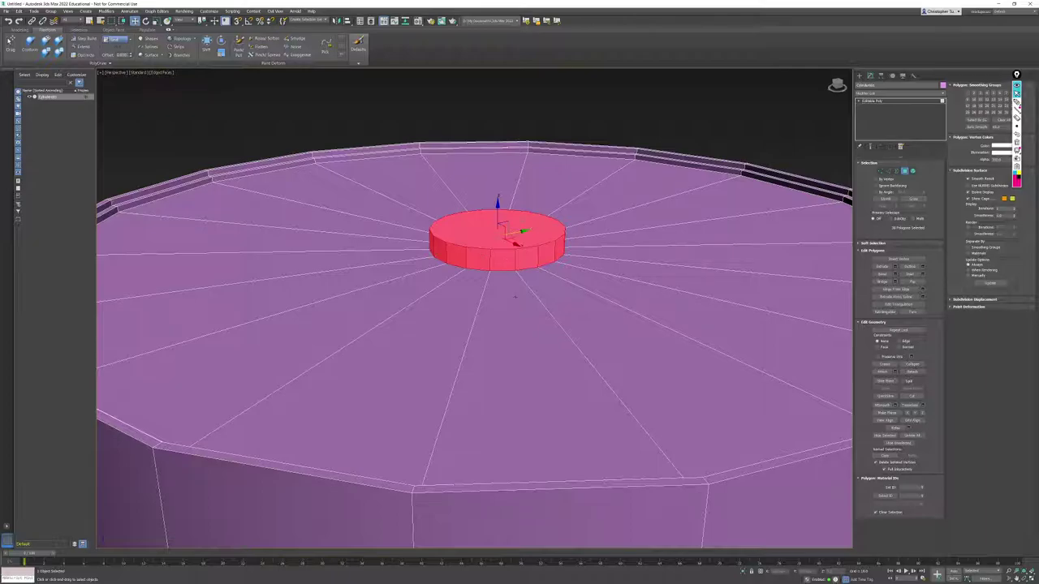
scroll(548, 308, "down", 7)
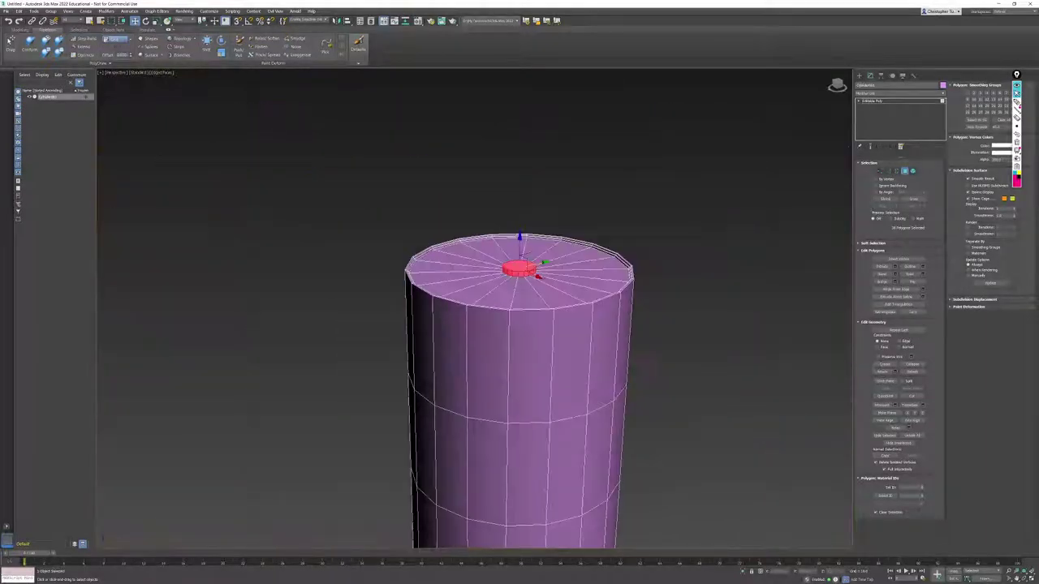
mouse_move(566, 353)
middle_mouse_down("alt")
mouse_move(561, 282)
mouse_move(567, 355)
mouse_move(556, 338)
middle_mouse_up("alt")
scroll(537, 321, "up", 5)
left_click_drag(519, 275, 626, 269)
middle_click_drag(637, 276, 556, 225, "alt")
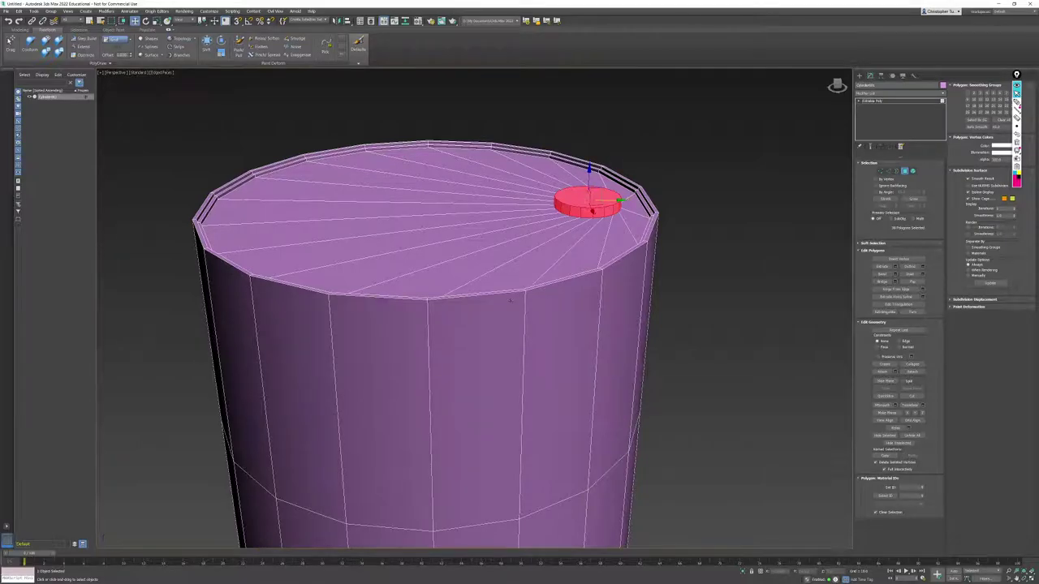
Step: Select only the flat end polygons of the raised caps on the barrel's top and bottom
key("z")
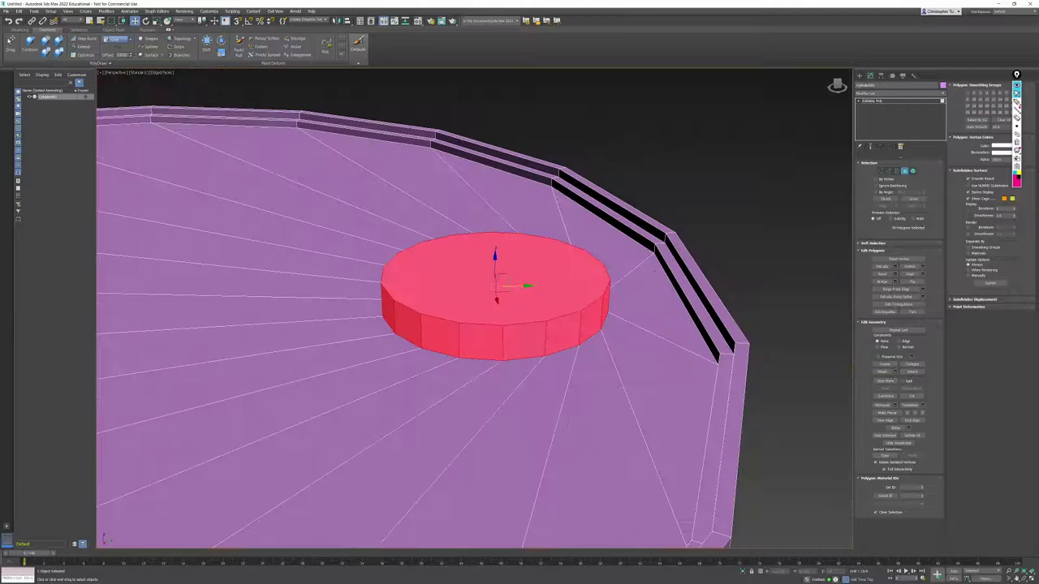
left_click(730, 247)
left_click(573, 263)
mouse_move(573, 263)
middle_mouse_down("alt")
mouse_move(573, 281)
mouse_move(573, 258)
middle_mouse_up("alt")
scroll(573, 264, "down", 10)
middle_click_drag(563, 361, 558, 315, "alt")
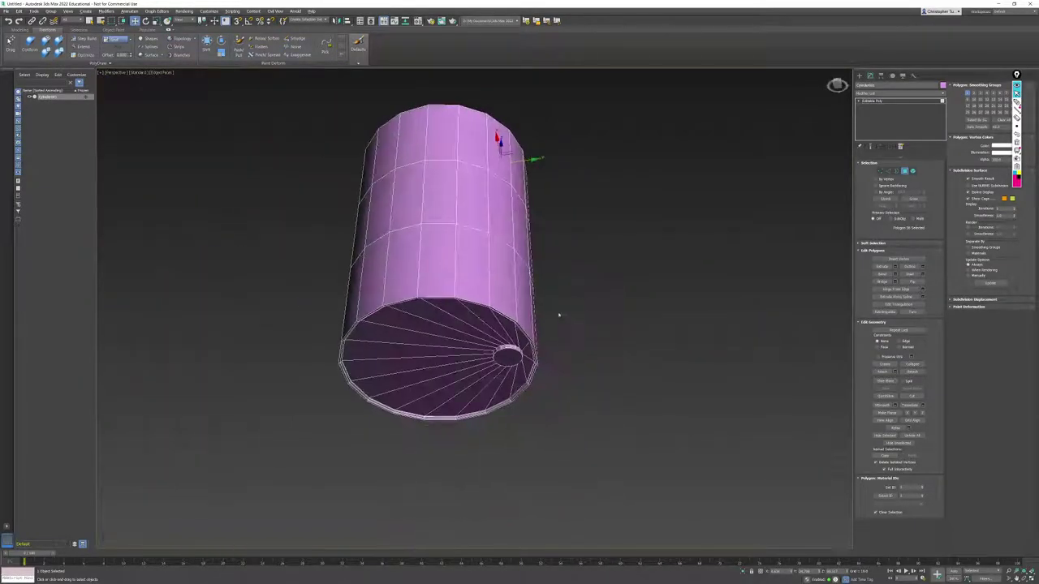
left_click(506, 357, "ctrl")
middle_click_drag(554, 218, 583, 235, "alt")
key("z")
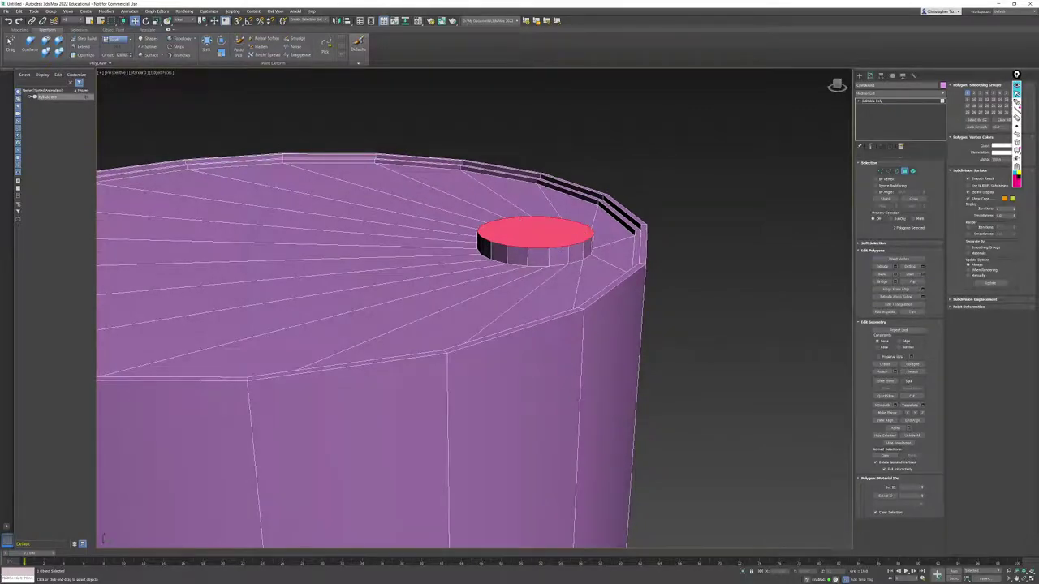
key("w")
middle_click_drag(538, 273, 555, 274)
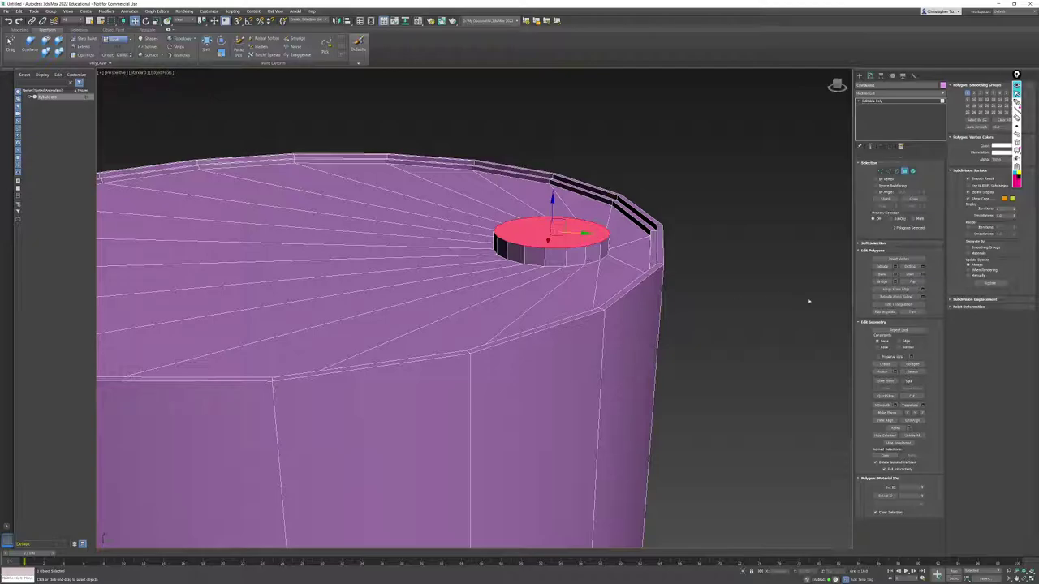
Step: Inset the flat end polygons of both raised caps to roughly half the cap's diameter
left_click(922, 274)
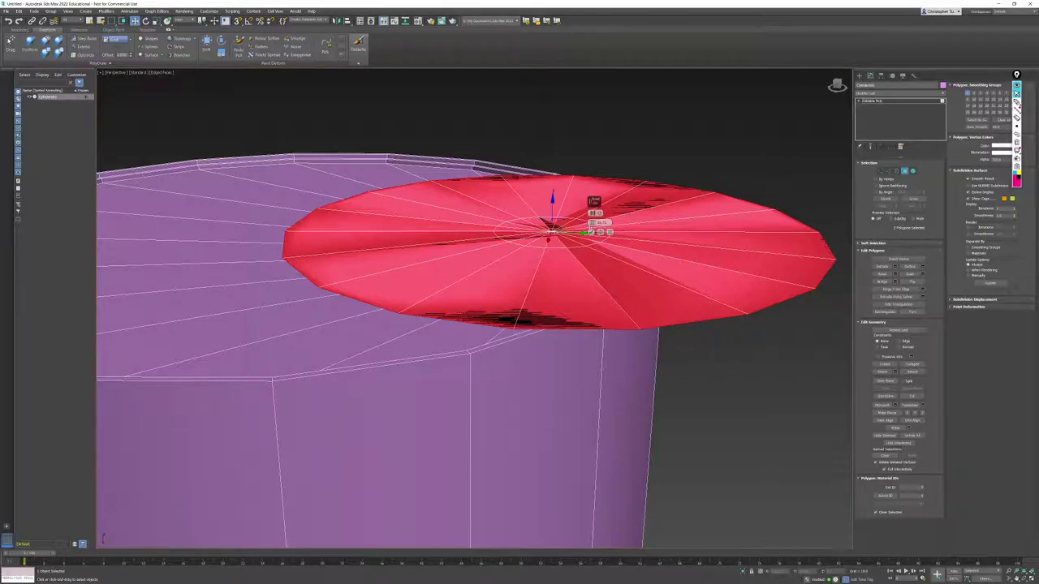
left_click_drag(592, 222, 599, 321)
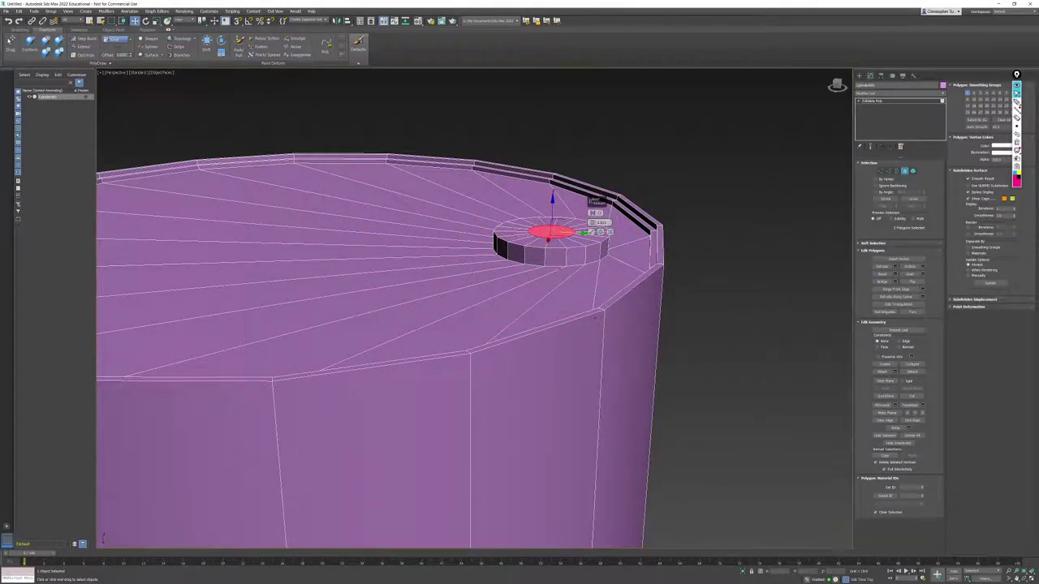
key("z")
middle_click_drag(485, 276, 530, 223, "alt")
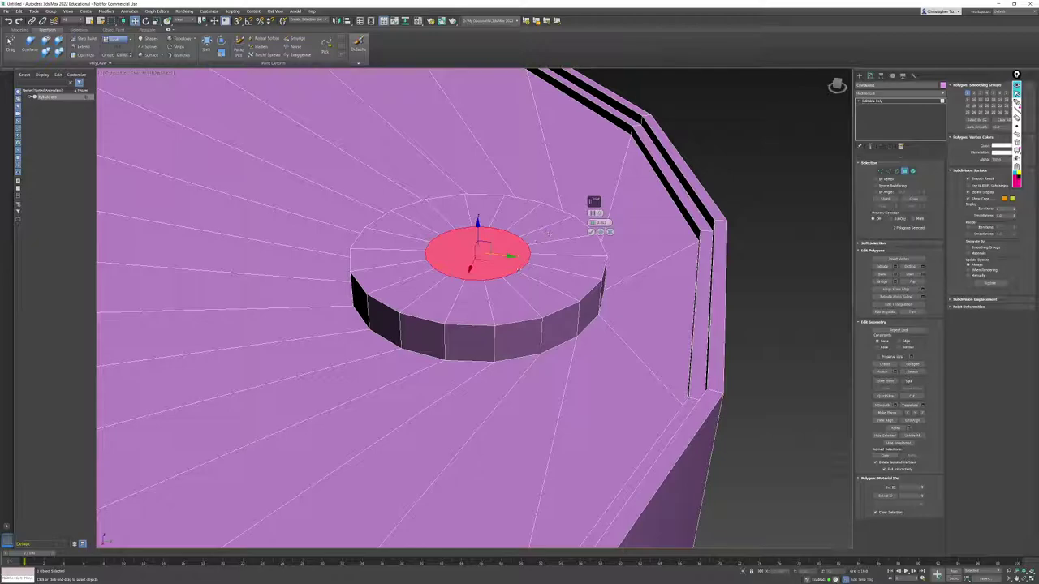
scroll(548, 233, "down", 5)
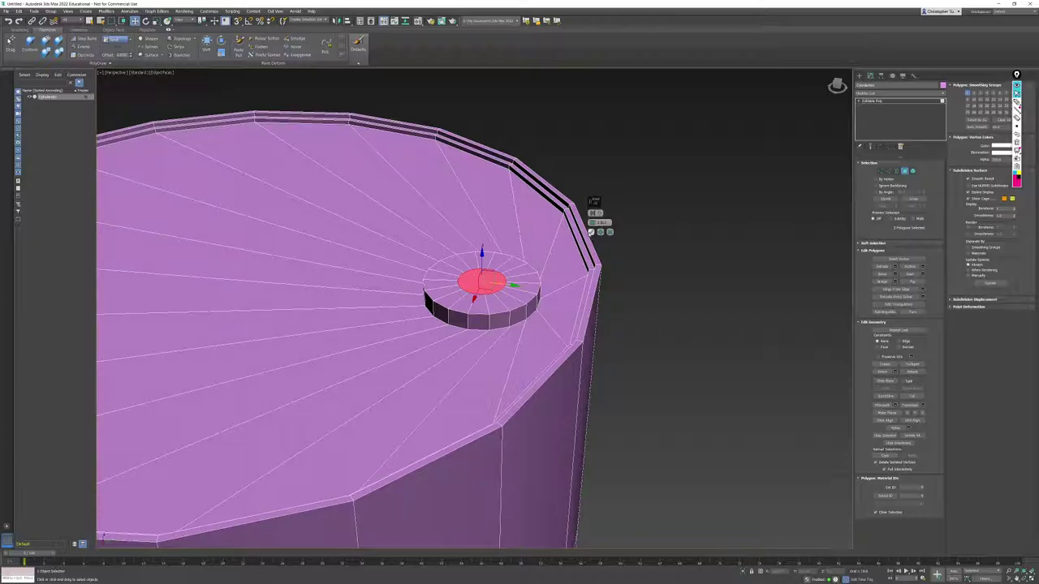
left_click(591, 232)
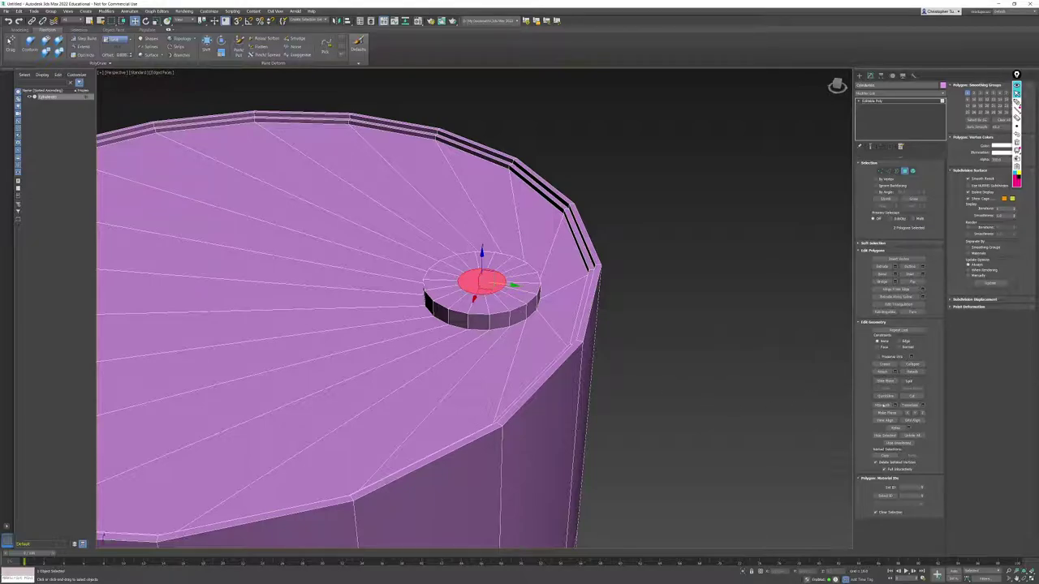
Step: Collapse the inset polygons on the raised caps to centre points and check the oil barrel reference picture
left_click(912, 365)
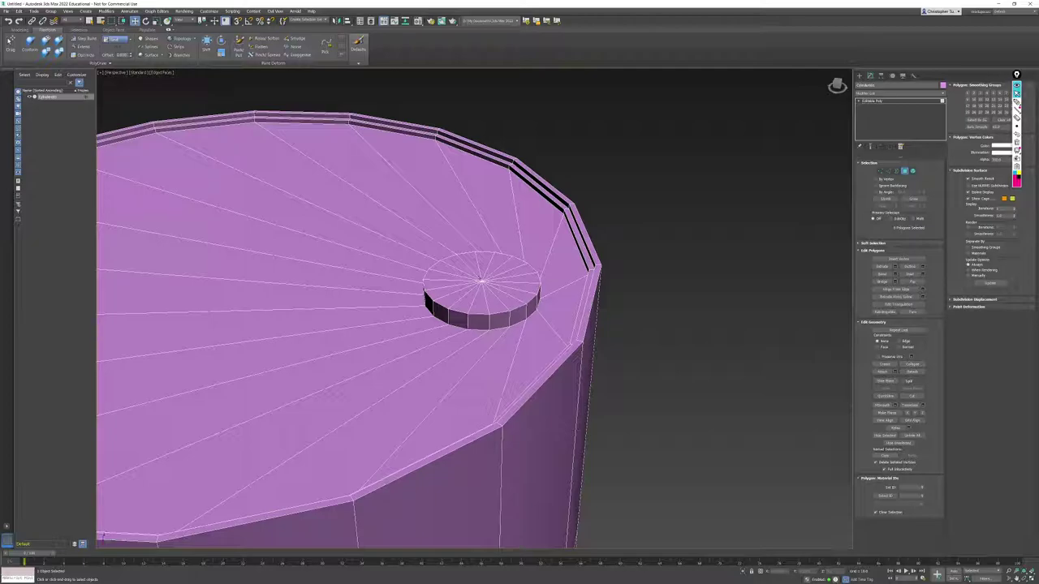
scroll(531, 357, "down", 5)
middle_click_drag(514, 418, 581, 298)
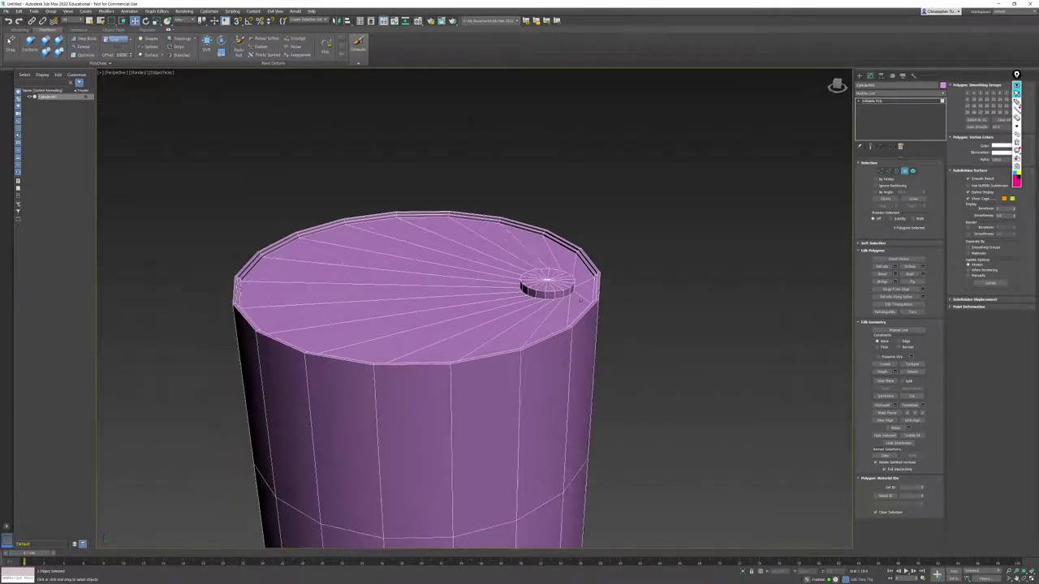
key("super")
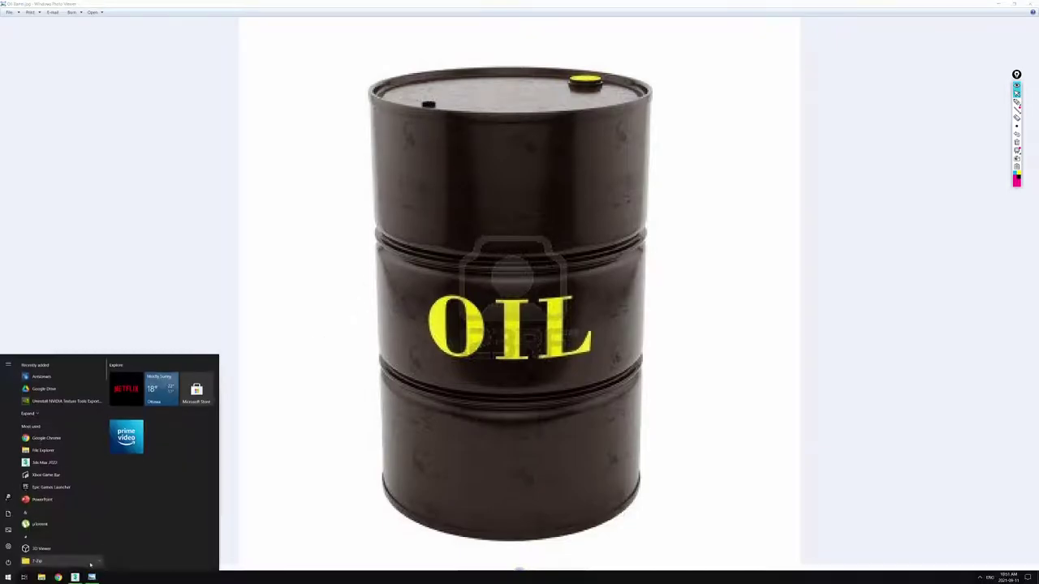
left_click(196, 389)
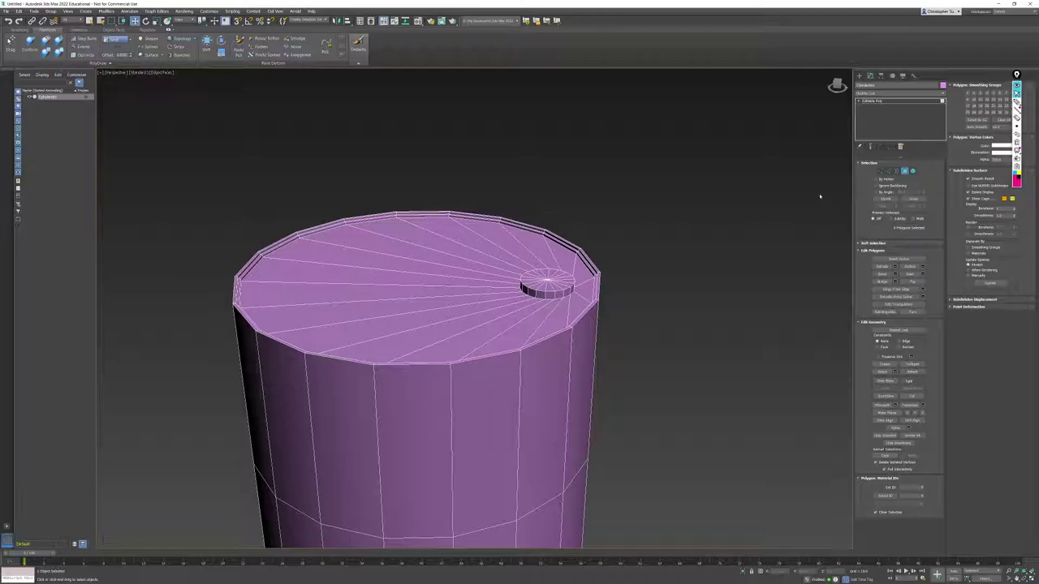
left_click(889, 171)
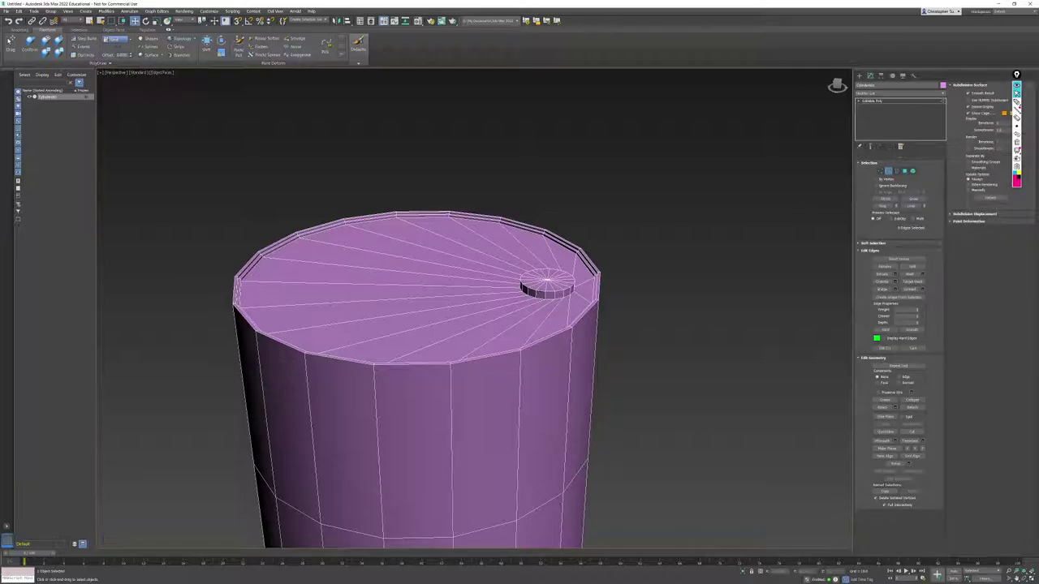
left_click(903, 170)
scroll(547, 287, "up", 6)
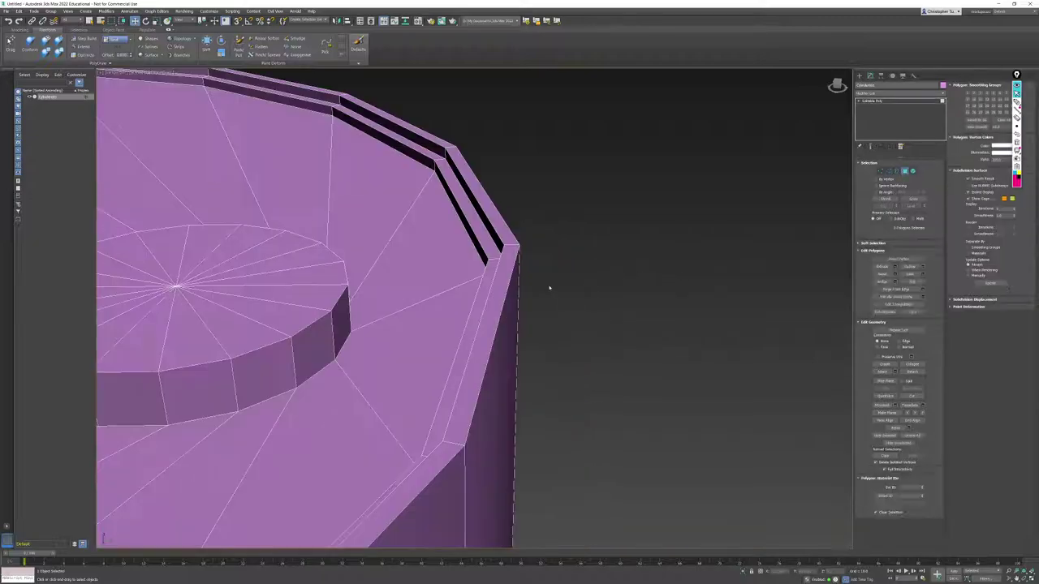
middle_click_drag(496, 294, 685, 280)
left_click(396, 308)
left_click(353, 307, "ctrl")
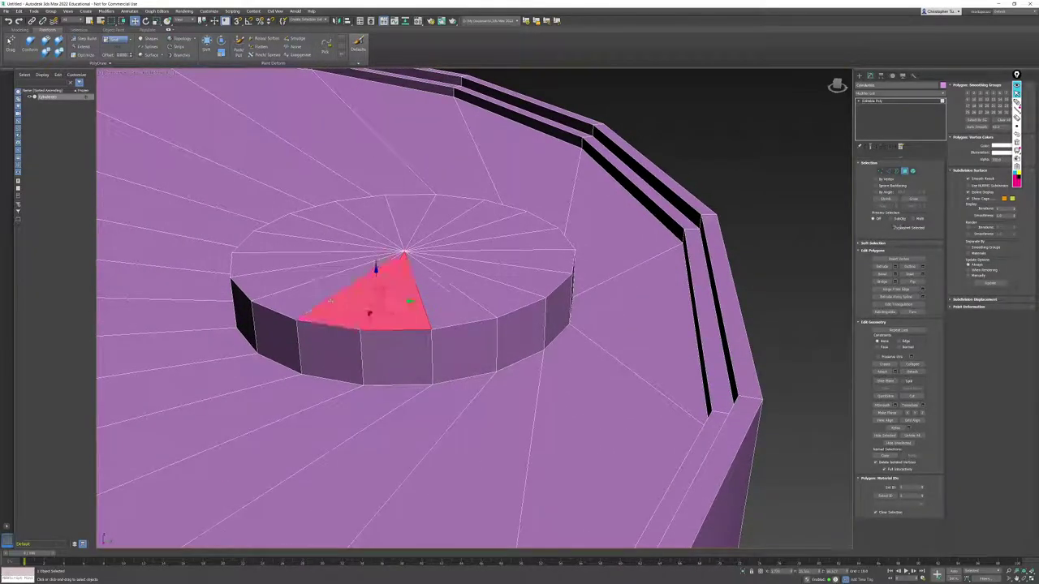
left_click(310, 298, "ctrl")
left_click(276, 288, "ctrl")
left_click(263, 266, "ctrl")
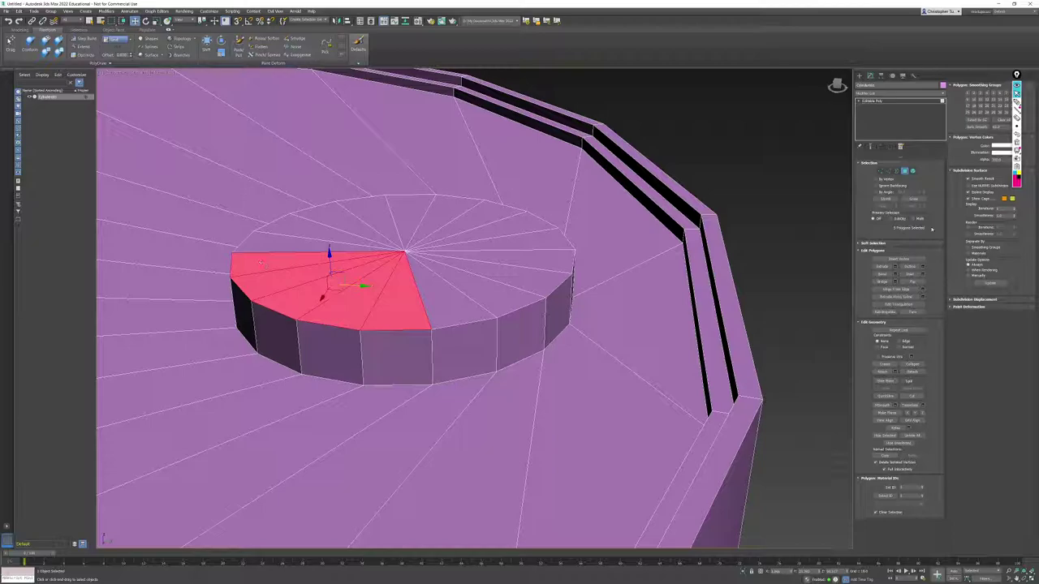
scroll(626, 266, "down", 3)
left_click(742, 228)
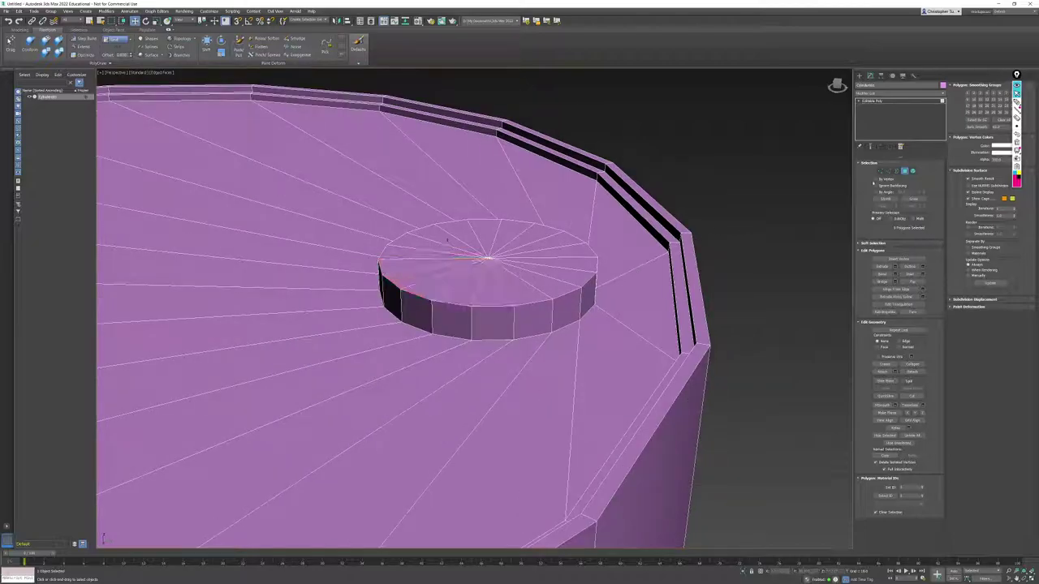
Step: Select the outer edge loop on top of the raised cap and convert it to a selection of the cap's polygons
left_click(888, 172)
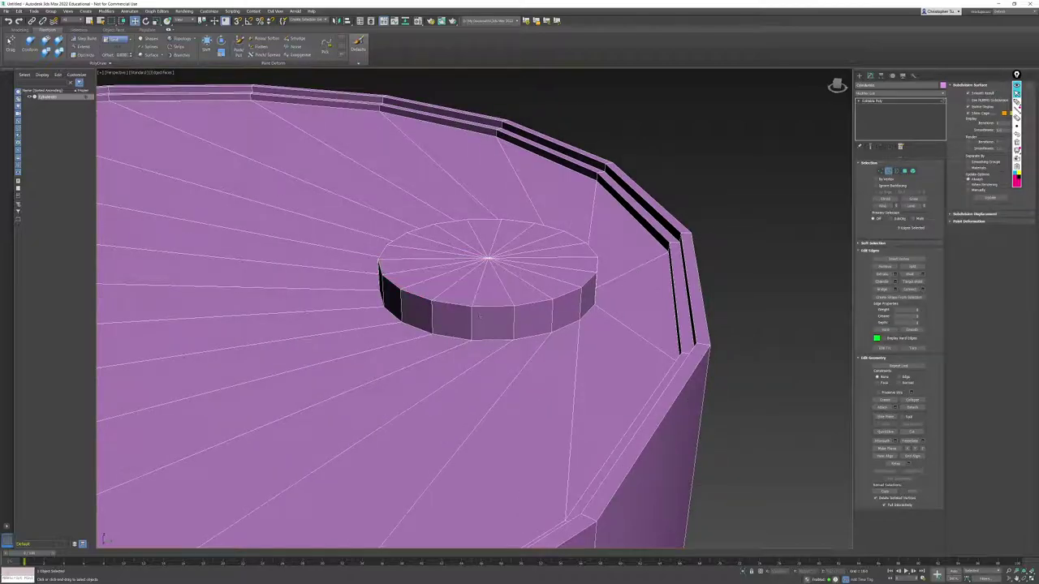
double_click(491, 307)
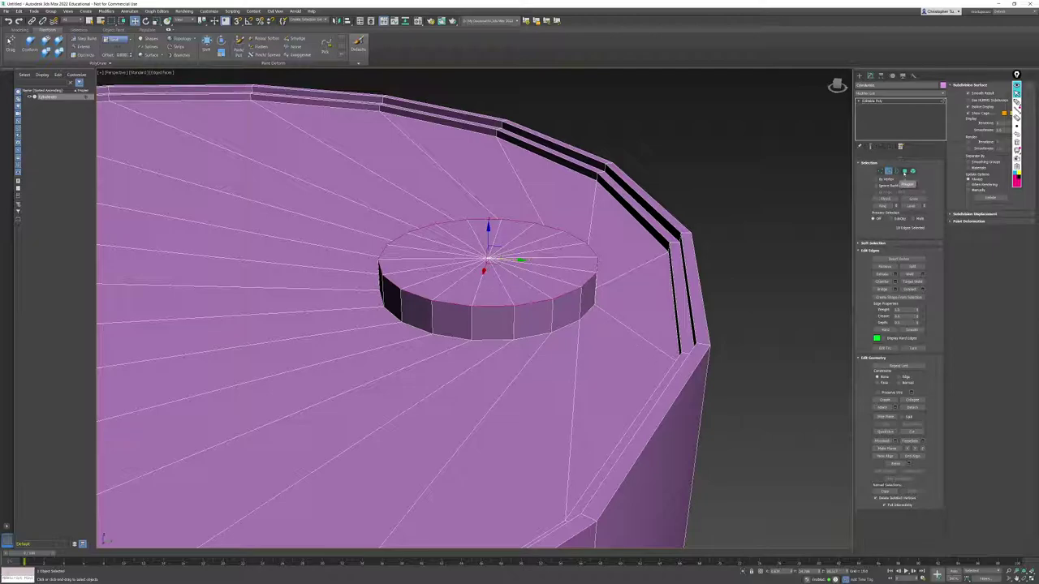
left_click(904, 172, "ctrl")
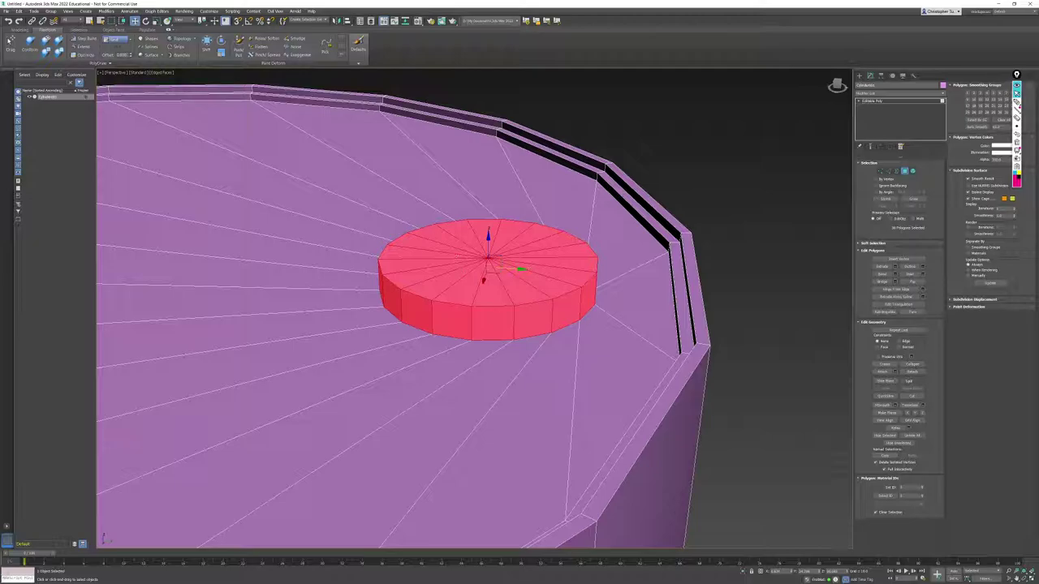
scroll(595, 326, "down", 5)
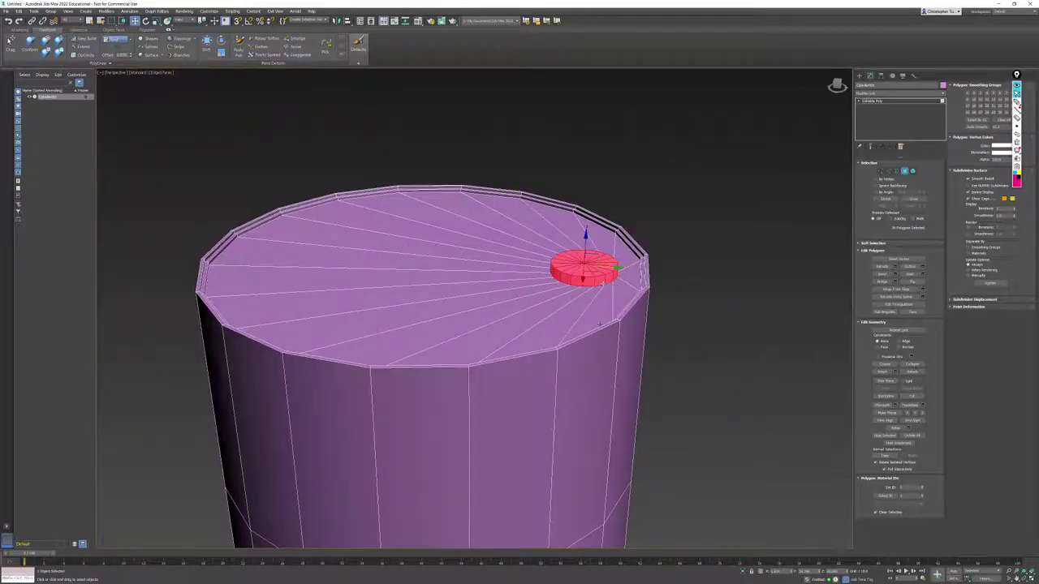
Step: Clone the selected cap polygons along Y to the opposite side of the lid, using Clone To Element
middle_click_drag(608, 278, 686, 296, "alt")
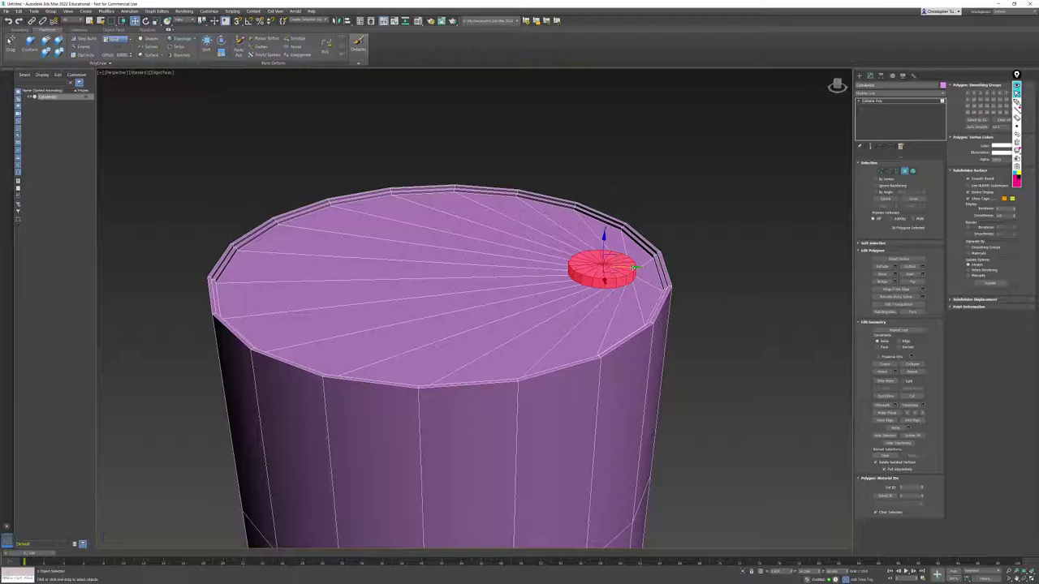
left_click_drag(632, 268, 307, 264)
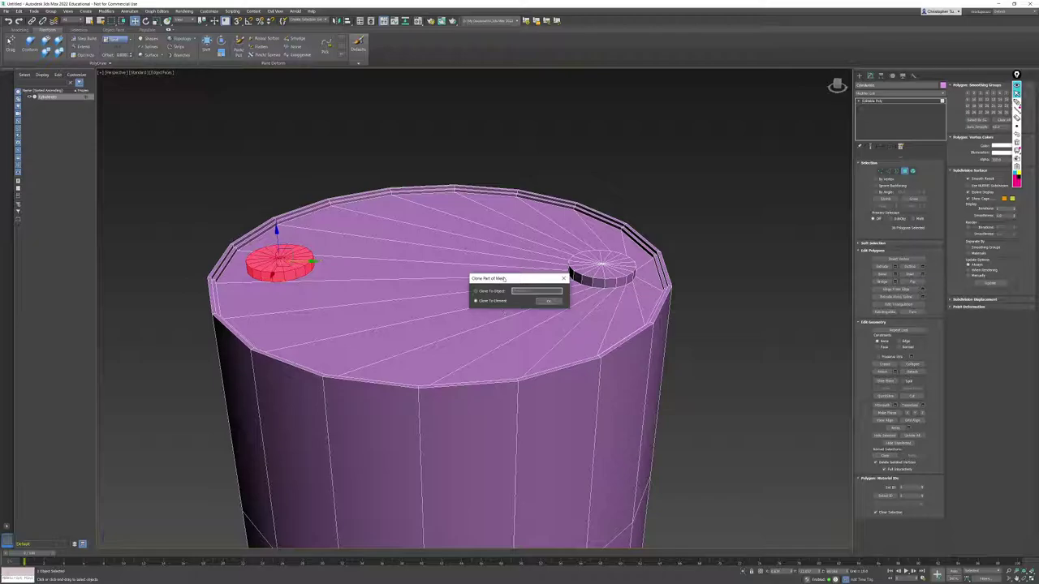
left_click_drag(504, 279, 443, 167)
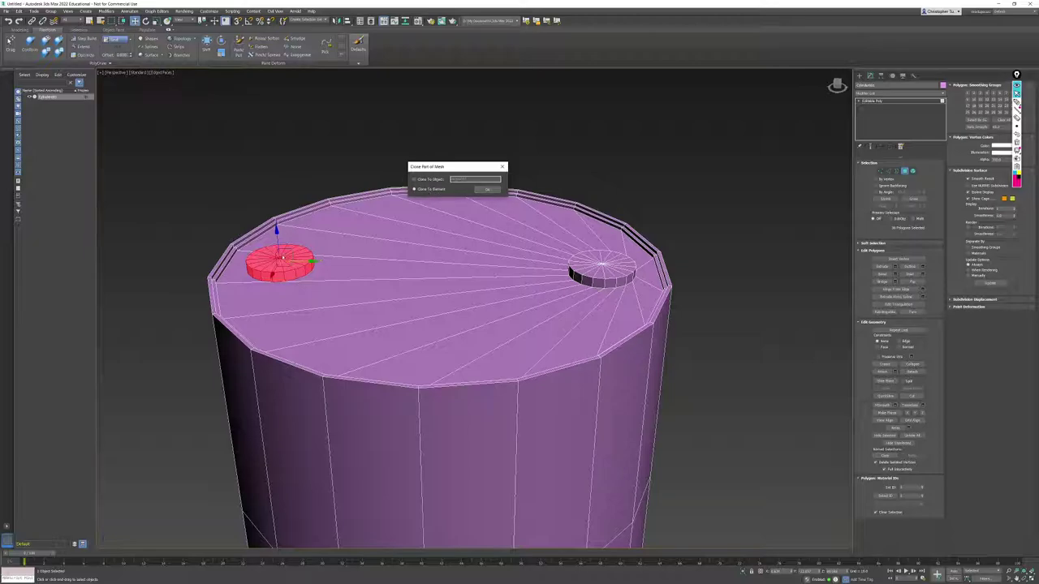
left_click(484, 190)
middle_click_drag(447, 317, 458, 306)
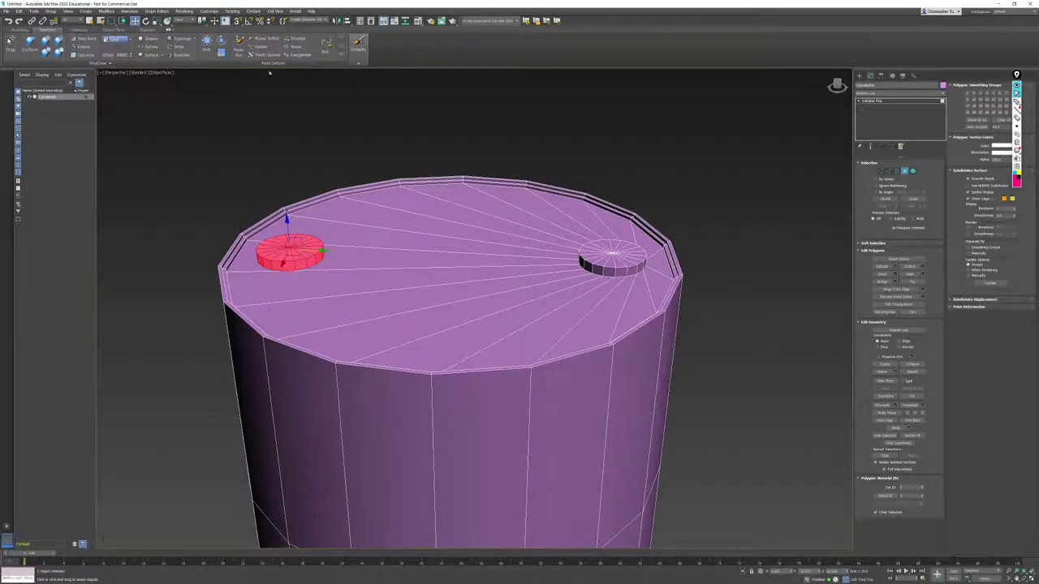
Step: Scale the cloned cap down uniformly into a small plug, deselect it and leave polygon sub-object editing
key("r")
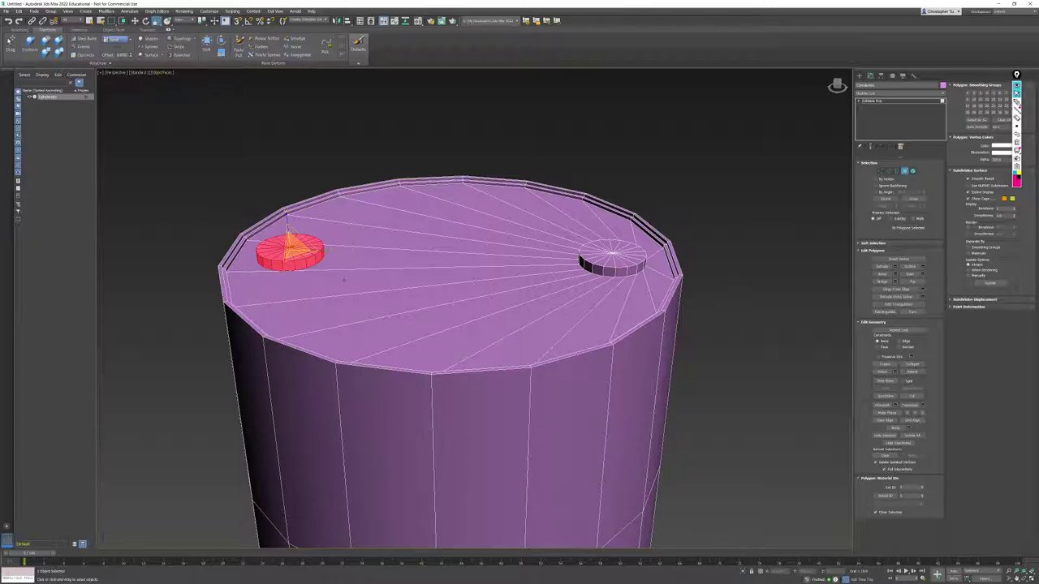
middle_click_drag(342, 236, 398, 277, "alt")
scroll(362, 280, "up", 5)
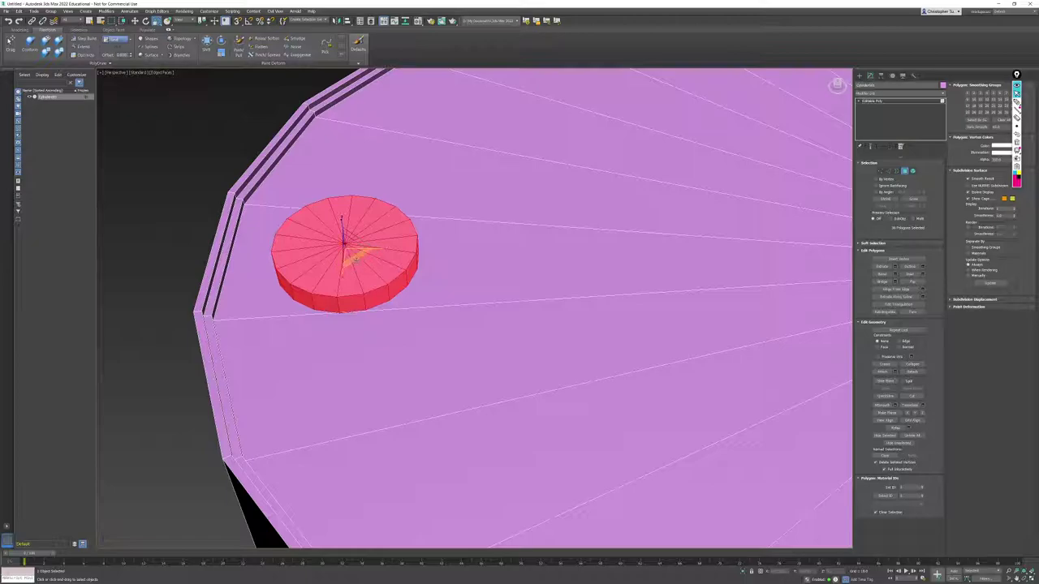
left_click_drag(357, 258, 360, 320)
middle_click_drag(349, 263, 420, 287)
scroll(327, 281, "down", 5)
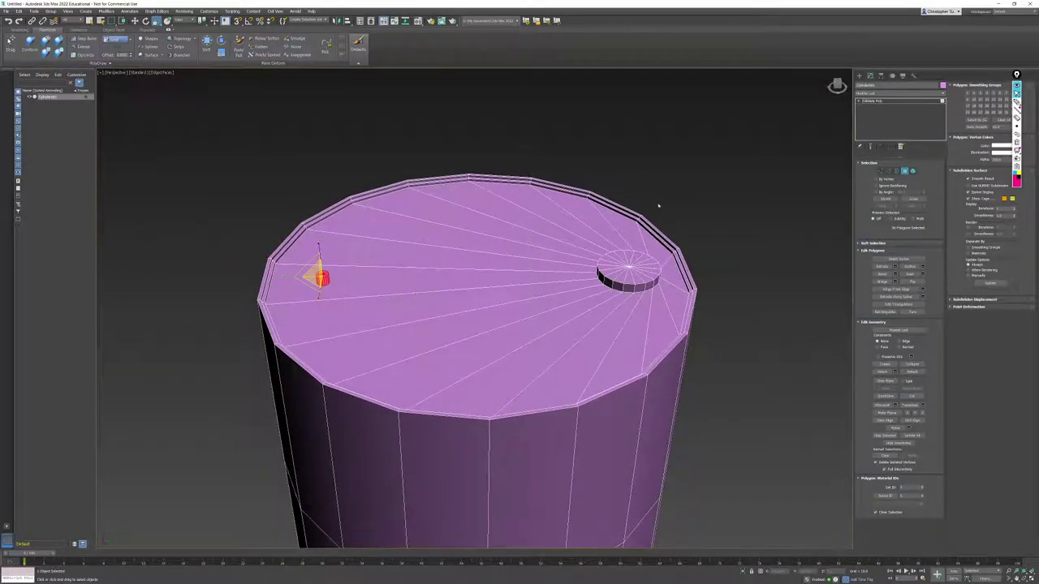
left_click(809, 322)
middle_click_drag(812, 327, 765, 268)
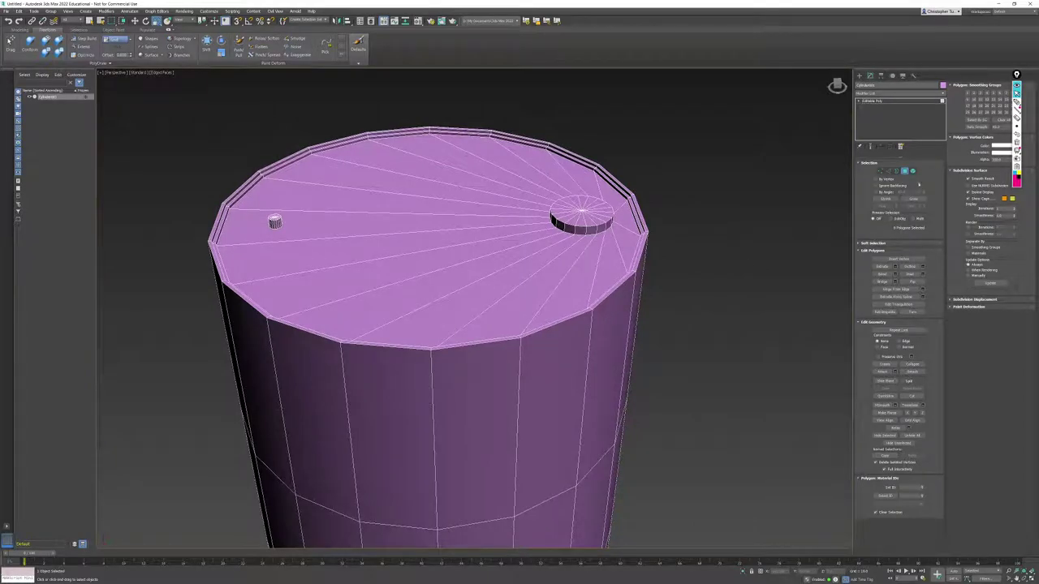
left_click(905, 172)
scroll(634, 291, "down", 3)
middle_click_drag(628, 311, 600, 282, "alt")
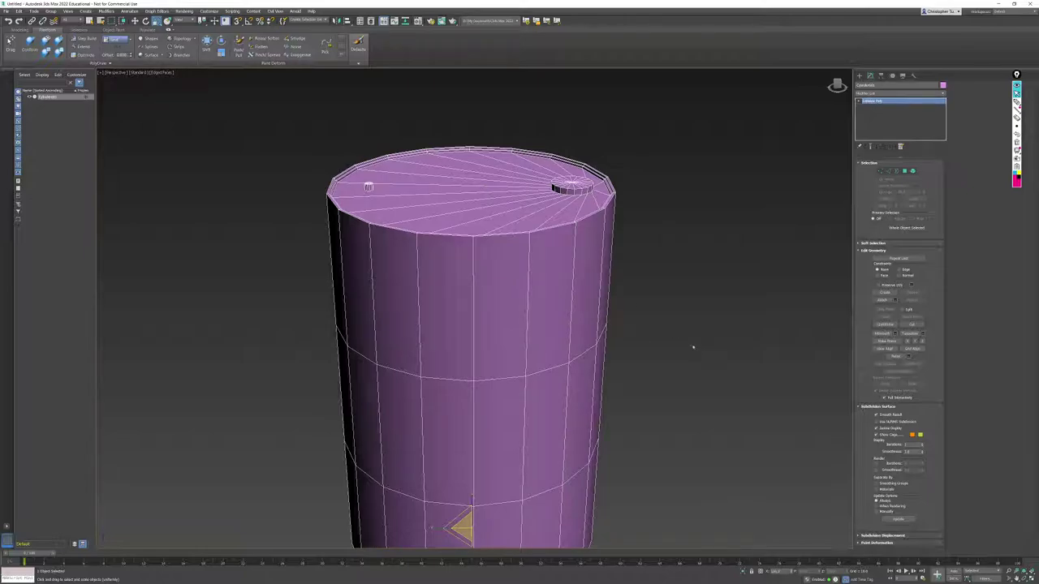
Step: Check the reference picture and select the two horizontal edge loops around the barrel's body
key("super")
left_click(85, 578)
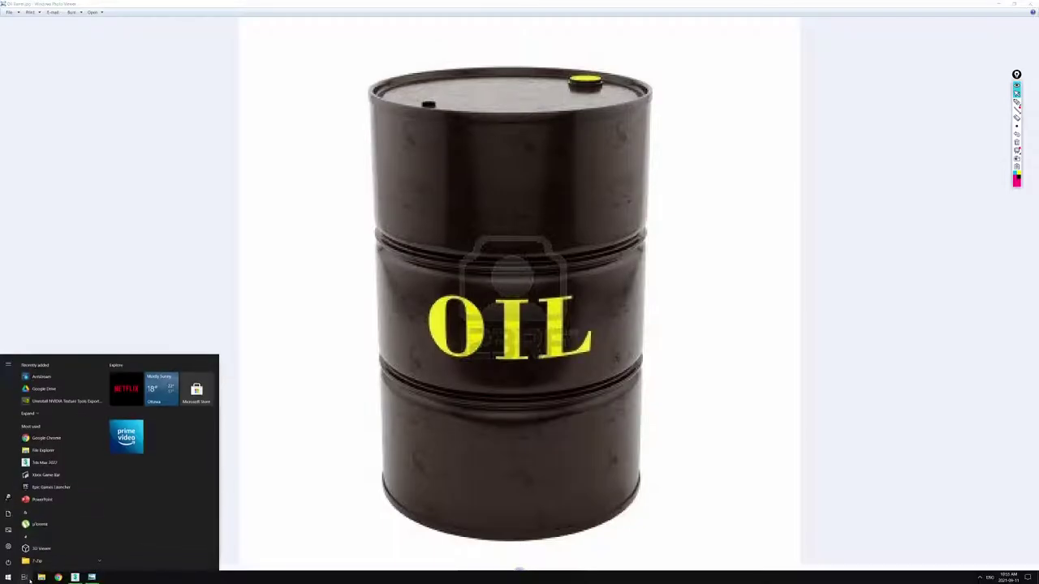
left_click(91, 579)
key("z")
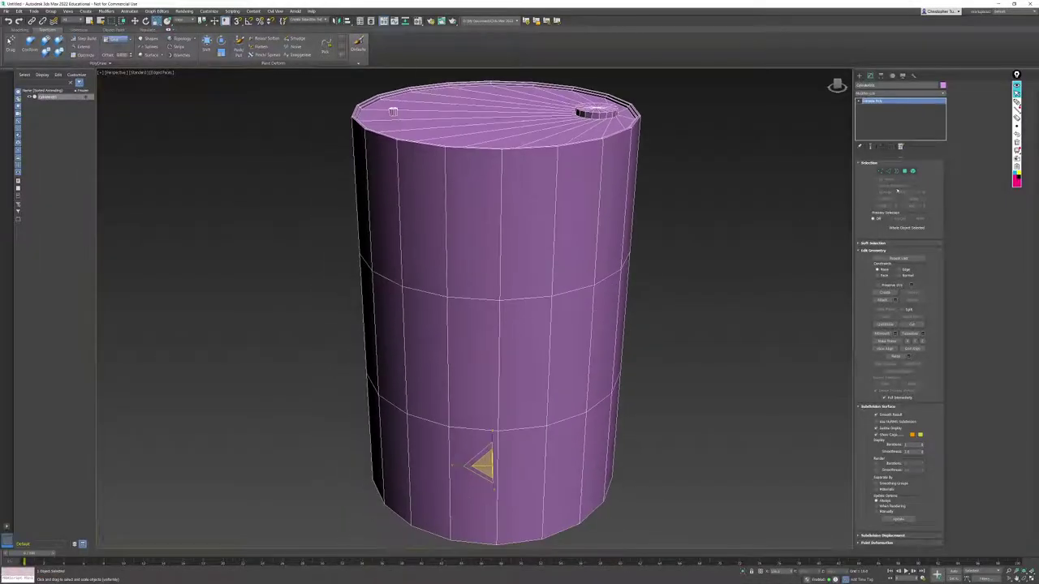
key("2")
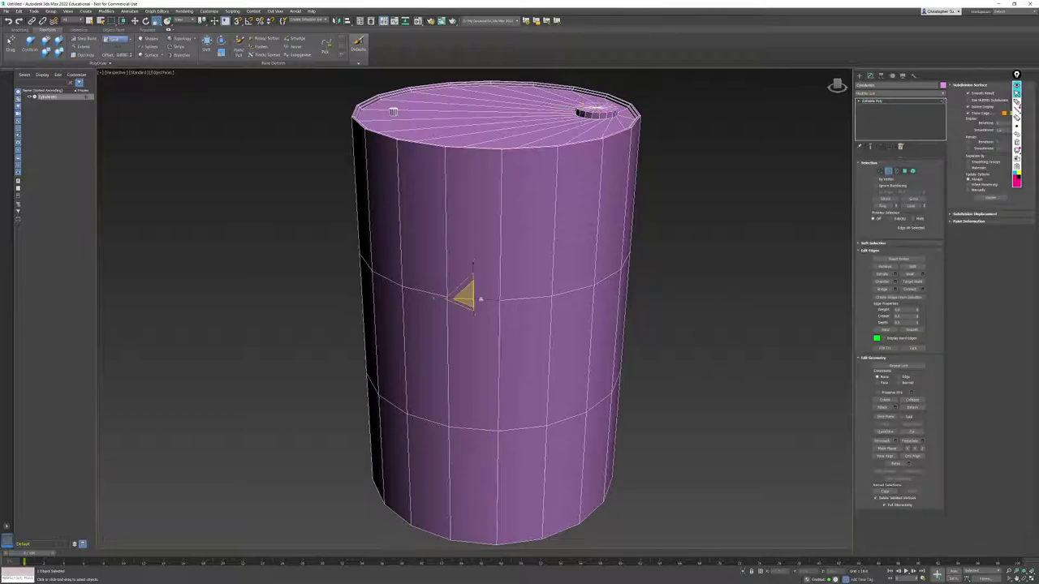
double_click(461, 297)
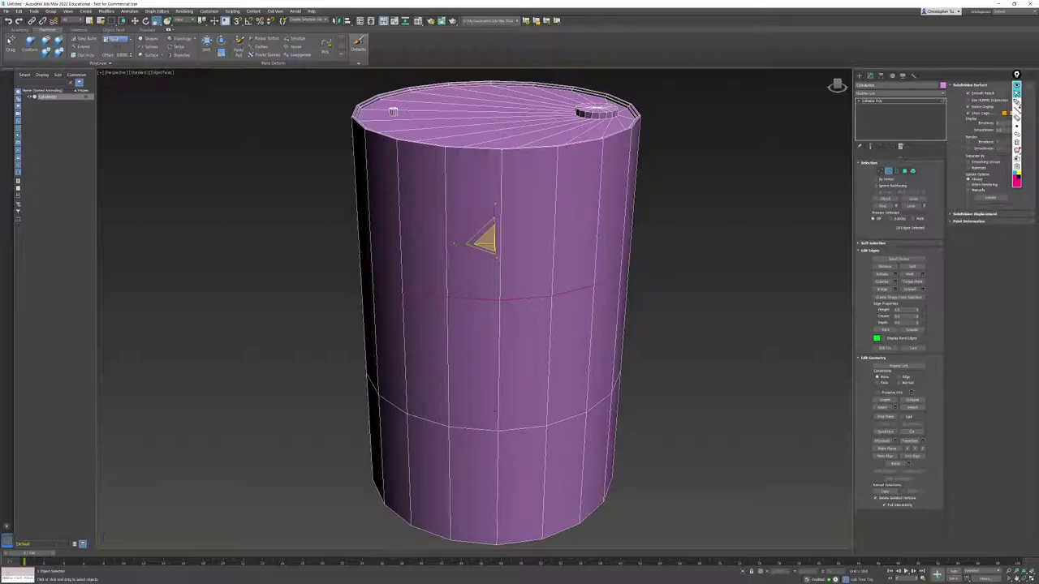
double_click(467, 428, "ctrl")
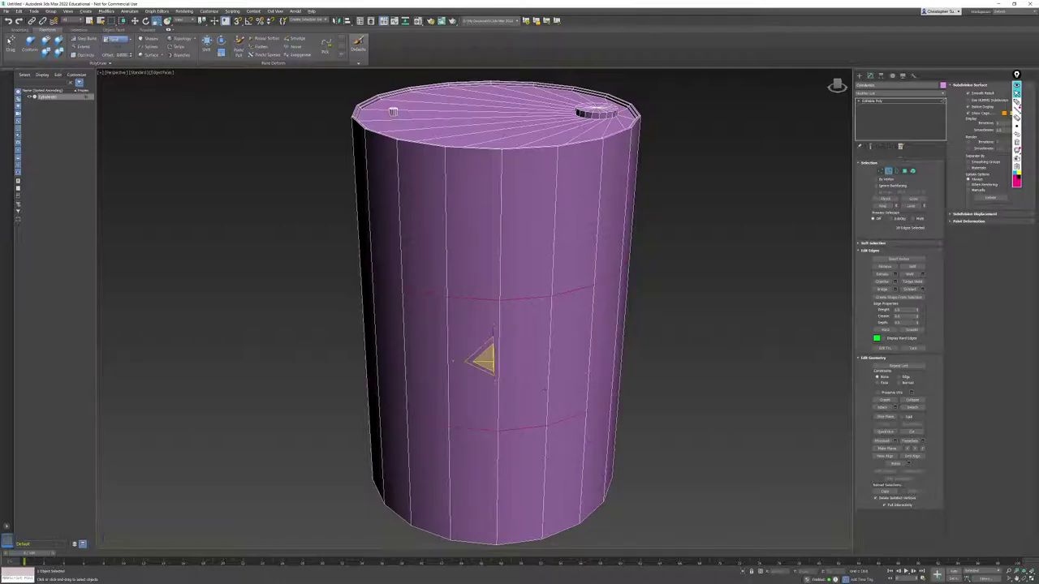
middle_click_drag(545, 389, 518, 354, "alt")
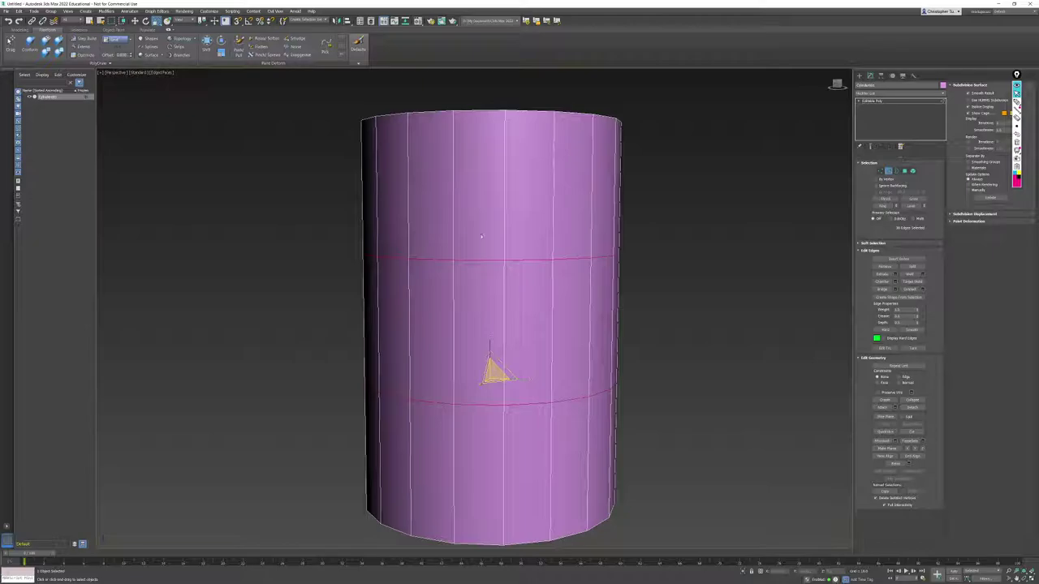
middle_click_drag(542, 278, 549, 302, "alt")
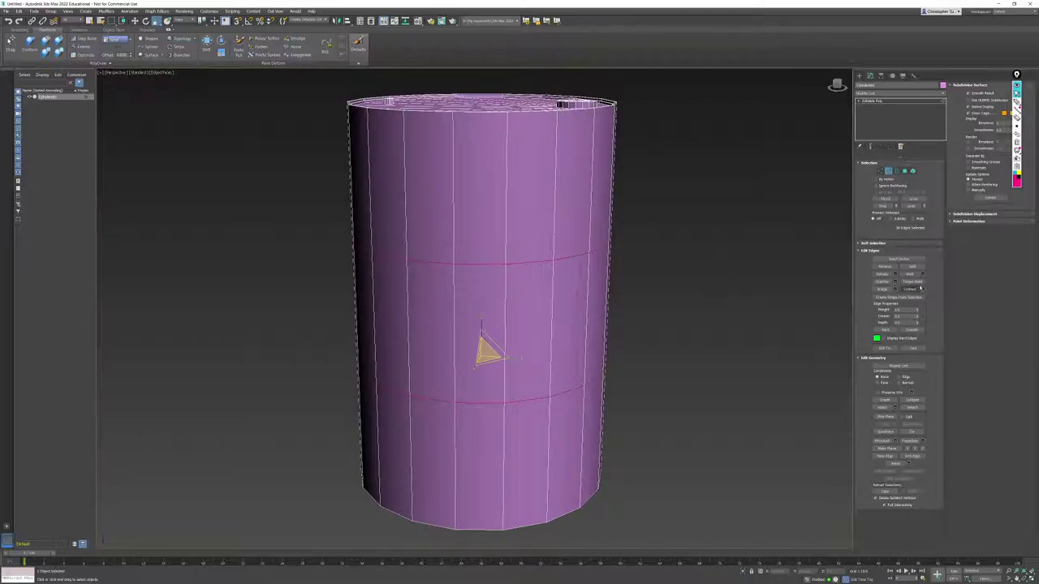
Step: Chamfer the two selected edge loops around the body with 0 segments, apply the chamfer and deselect the edges
left_click(895, 282)
middle_click_drag(547, 332, 515, 280)
mouse_move(608, 204)
left_mouse_down()
mouse_move(629, 206)
mouse_move(614, 211)
left_mouse_up()
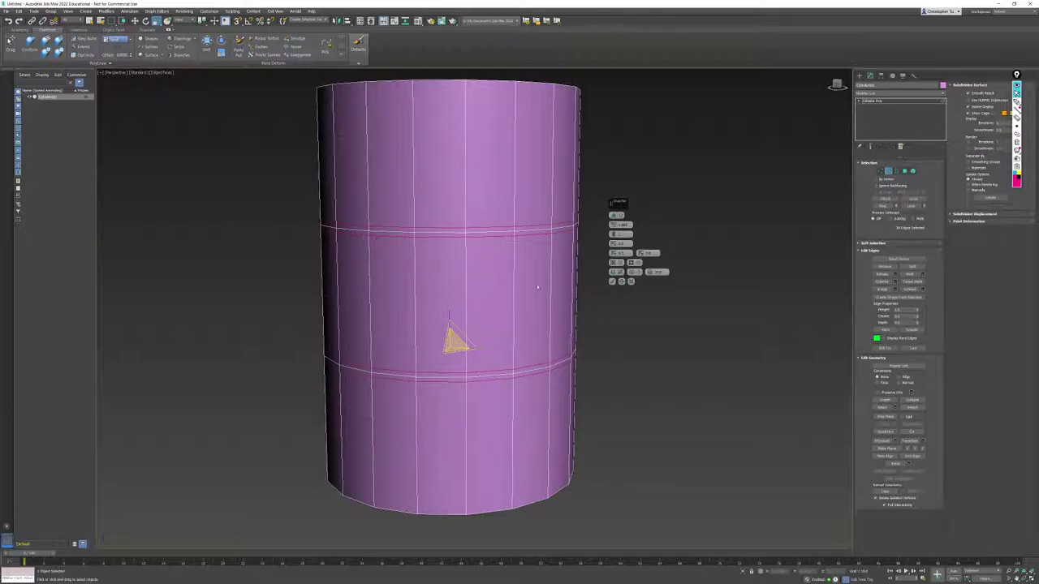
scroll(537, 288, "up", 6)
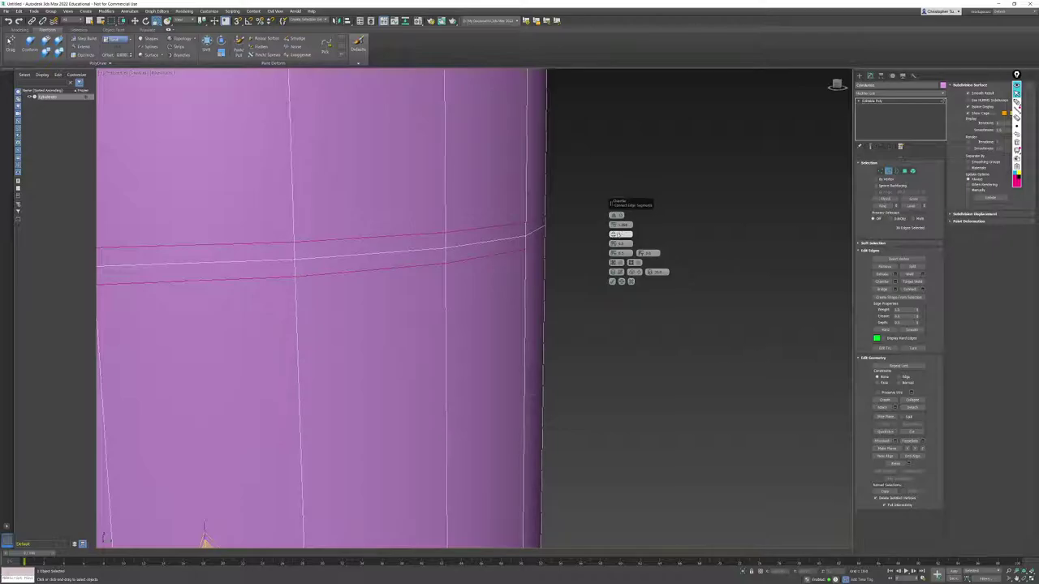
left_click(614, 236)
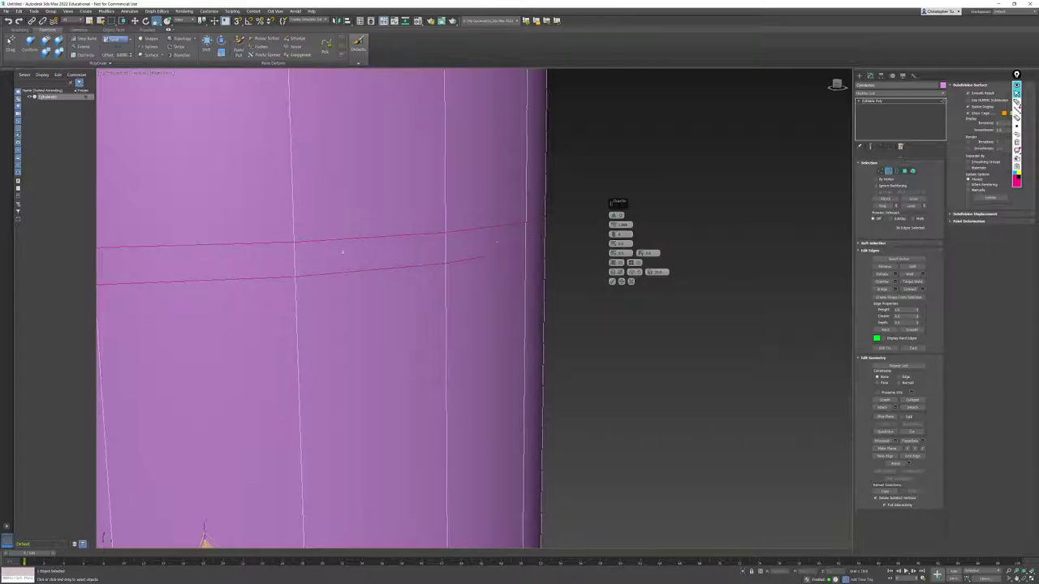
scroll(505, 253, "down", 5)
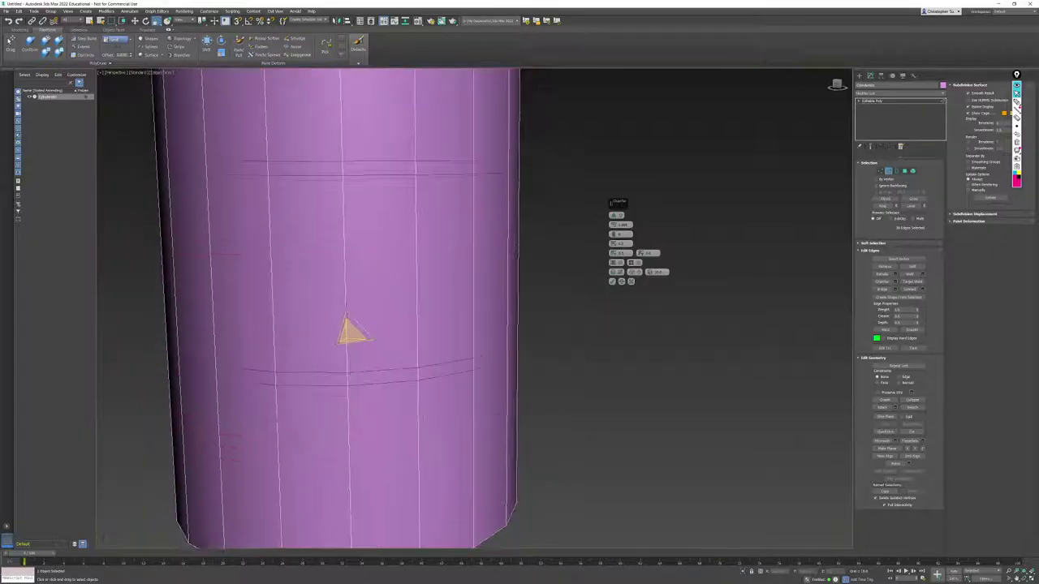
middle_click_drag(507, 253, 545, 277)
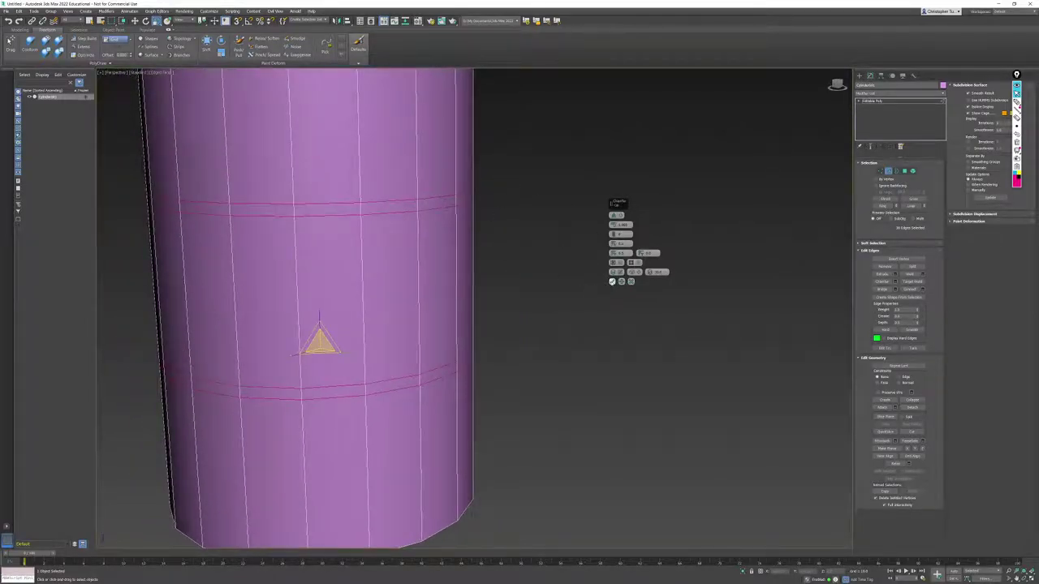
left_click(611, 281)
middle_click_drag(582, 330, 636, 354)
left_click(636, 354)
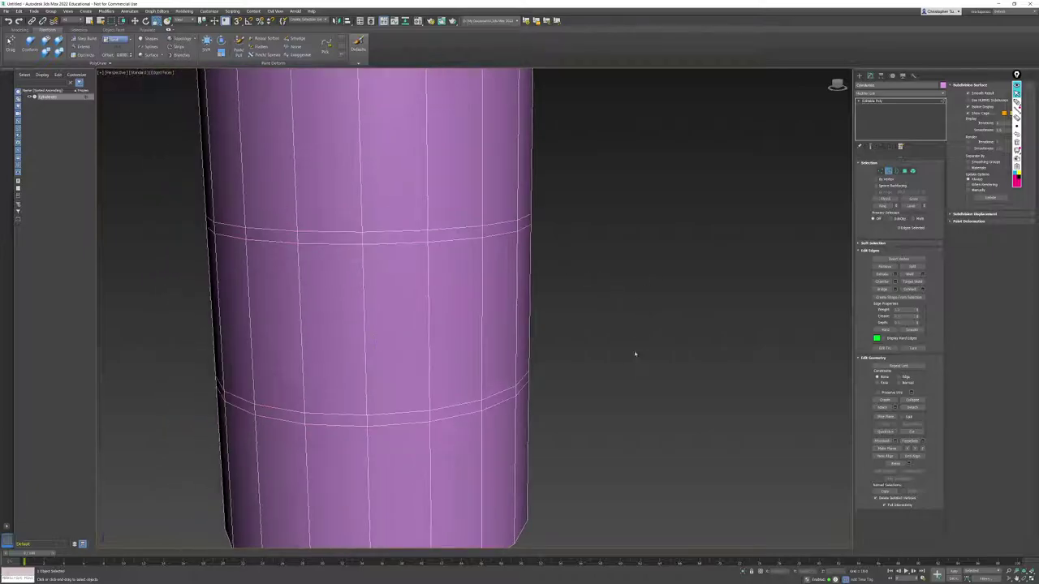
Step: Select both narrow polygon rings around the body, between the upper and the lower pair of chamfered edges
scroll(630, 344, "down", 3)
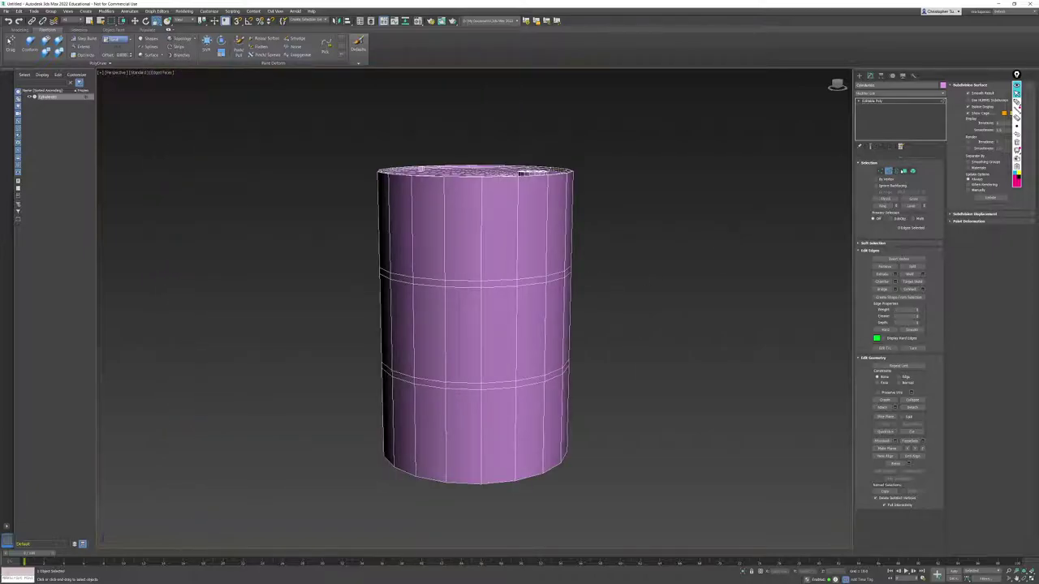
key("4")
scroll(542, 292, "up", 3)
left_click(577, 259)
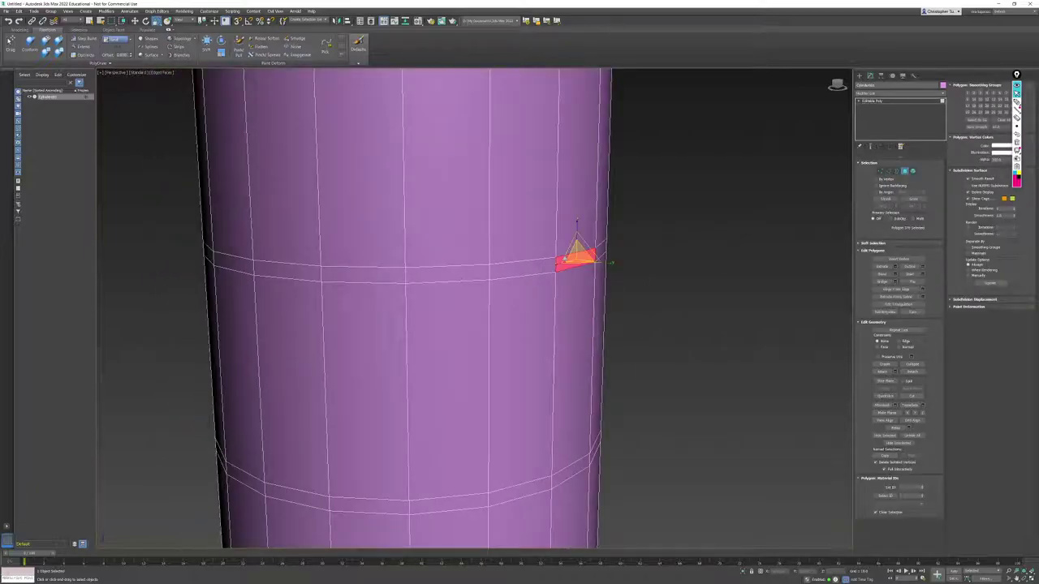
mouse_move(578, 259)
middle_mouse_down("alt")
mouse_move(595, 270)
mouse_move(578, 278)
middle_mouse_up("alt")
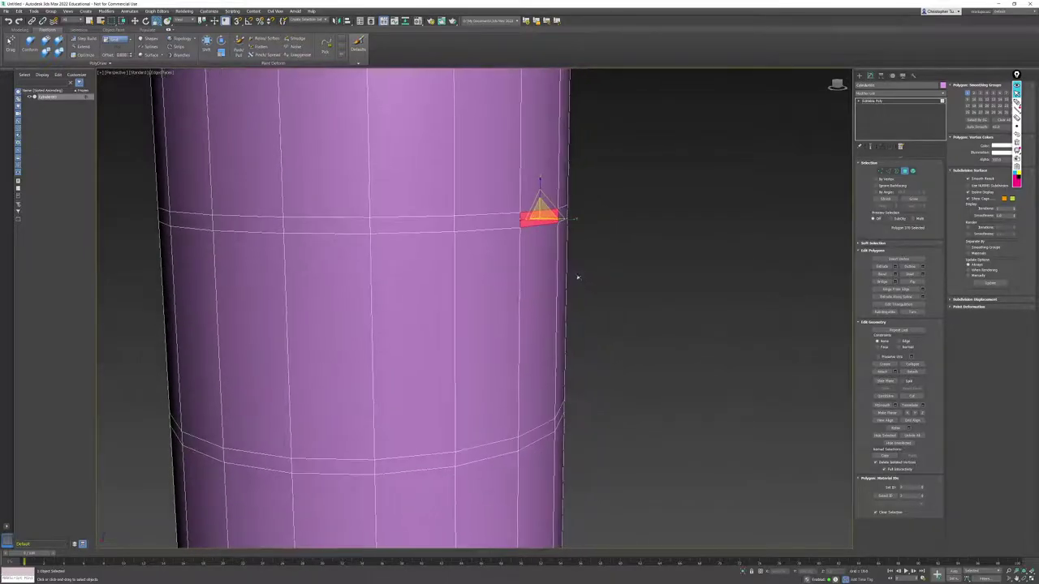
key("w")
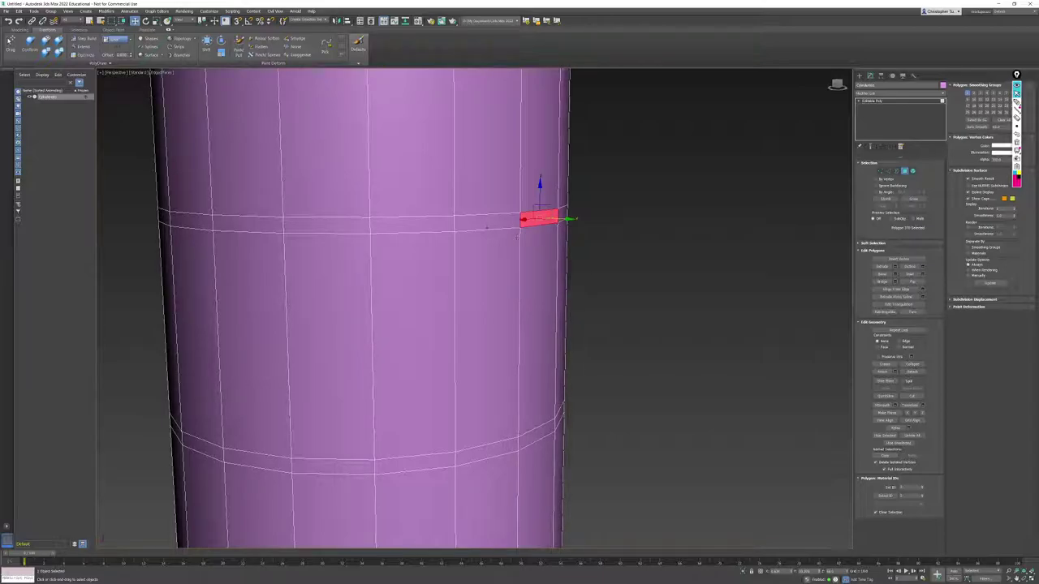
left_click(491, 223, "shift")
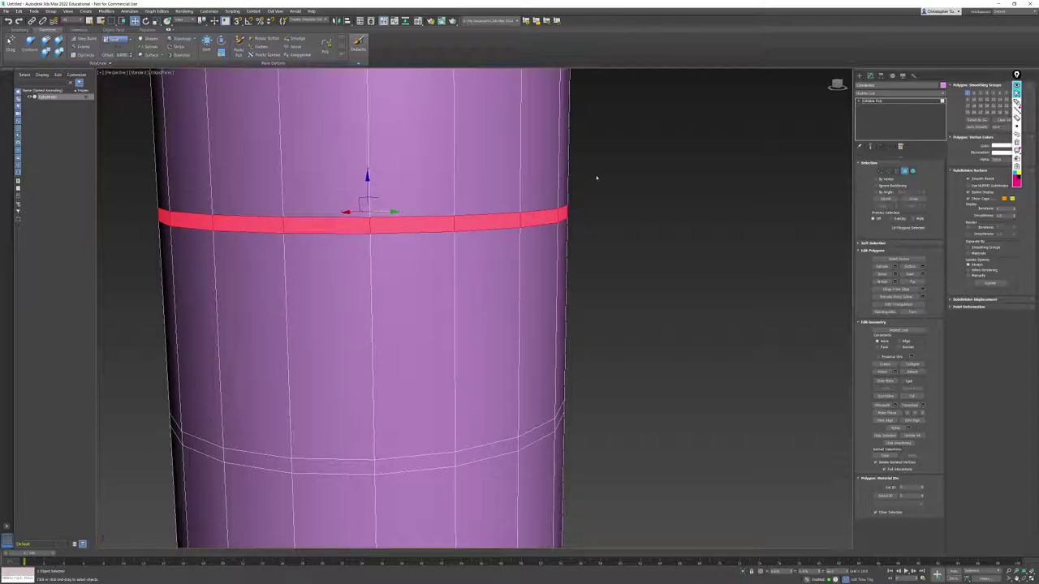
middle_click_drag(489, 314, 485, 215)
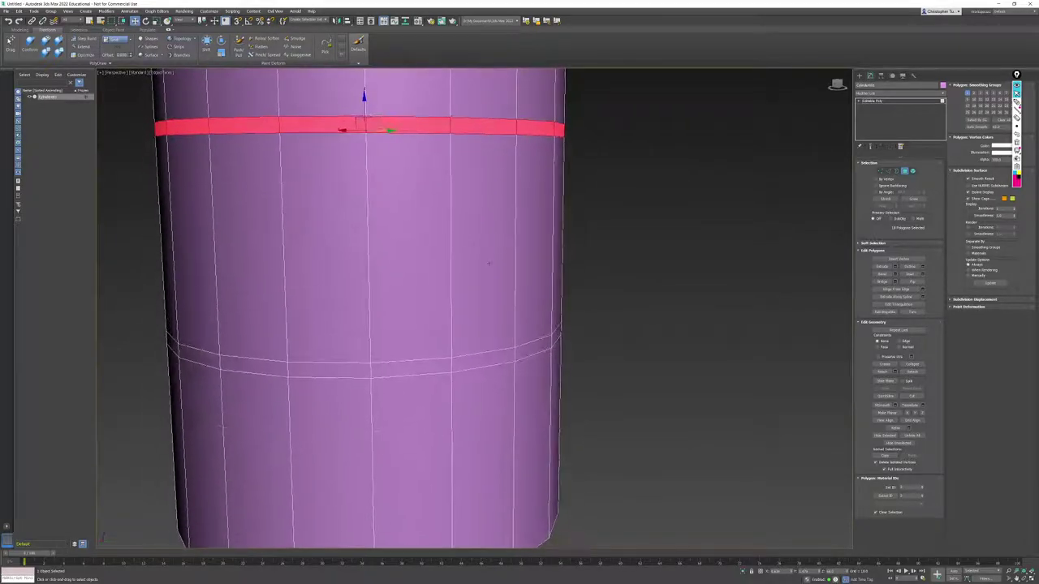
left_click(458, 364, "ctrl")
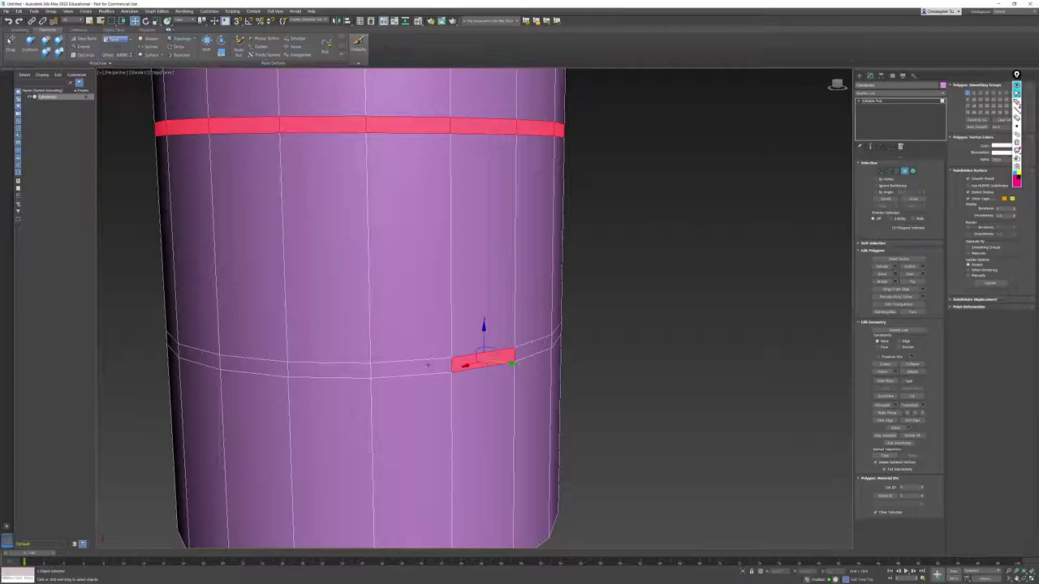
left_click(427, 365, "shift")
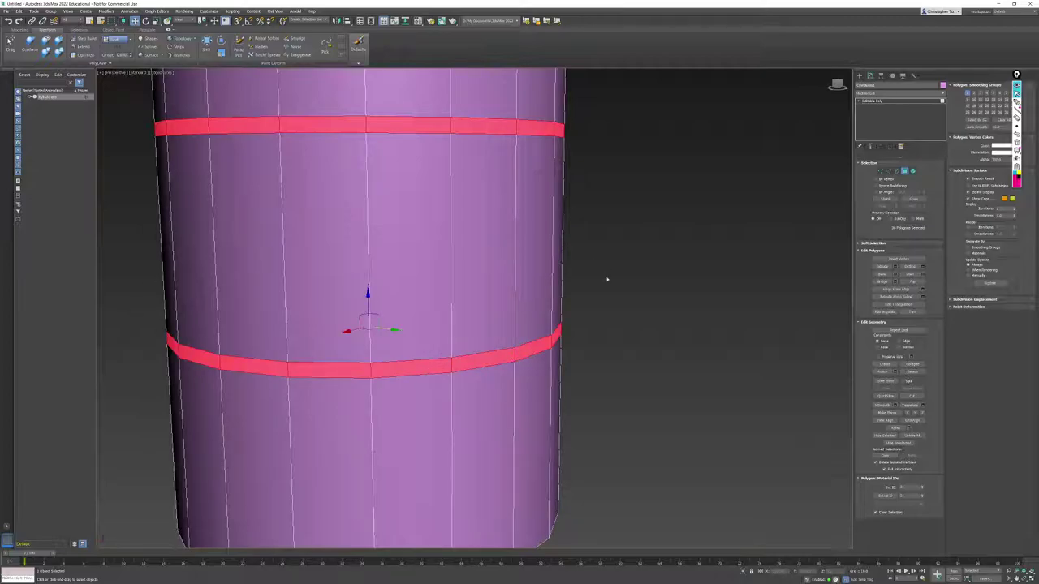
Step: Start a Bevel on the two selected polygon rings and set its type to Local Normal
scroll(465, 318, "down", 4)
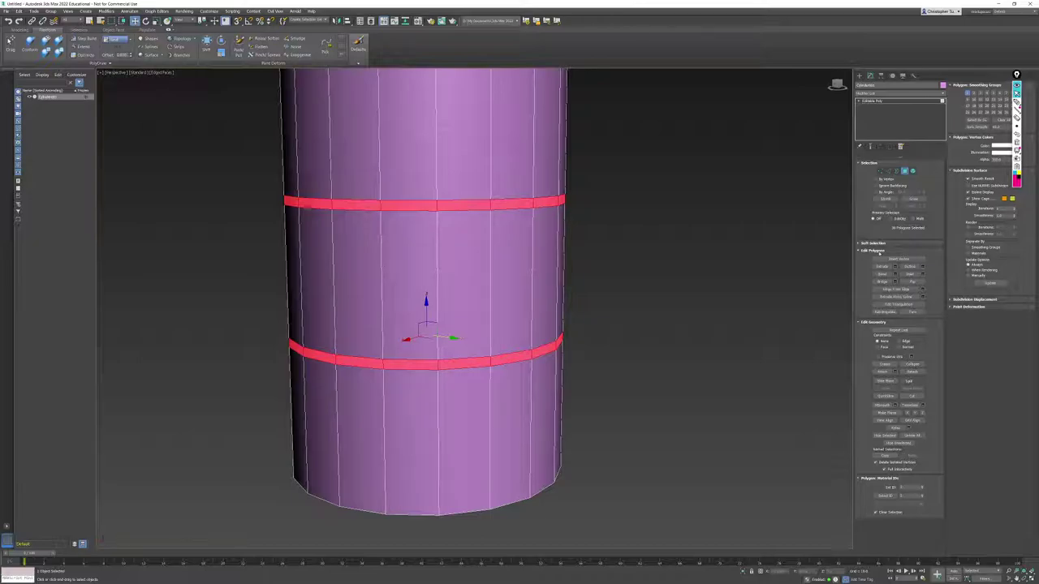
left_click(895, 281)
middle_click_drag(623, 292, 498, 290, "alt")
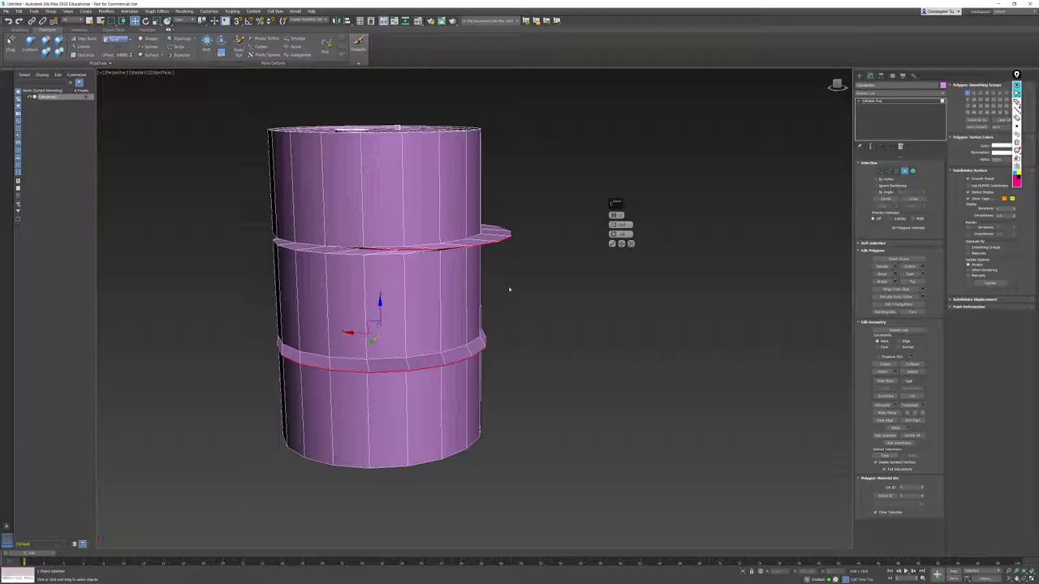
middle_click_drag(567, 242, 577, 242)
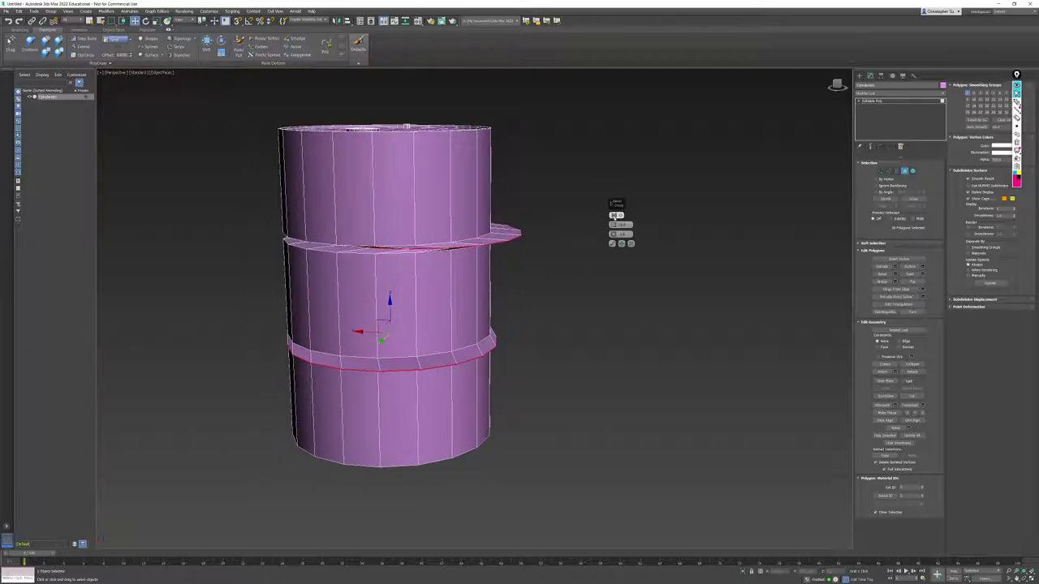
middle_click_drag(529, 313, 477, 264, "alt")
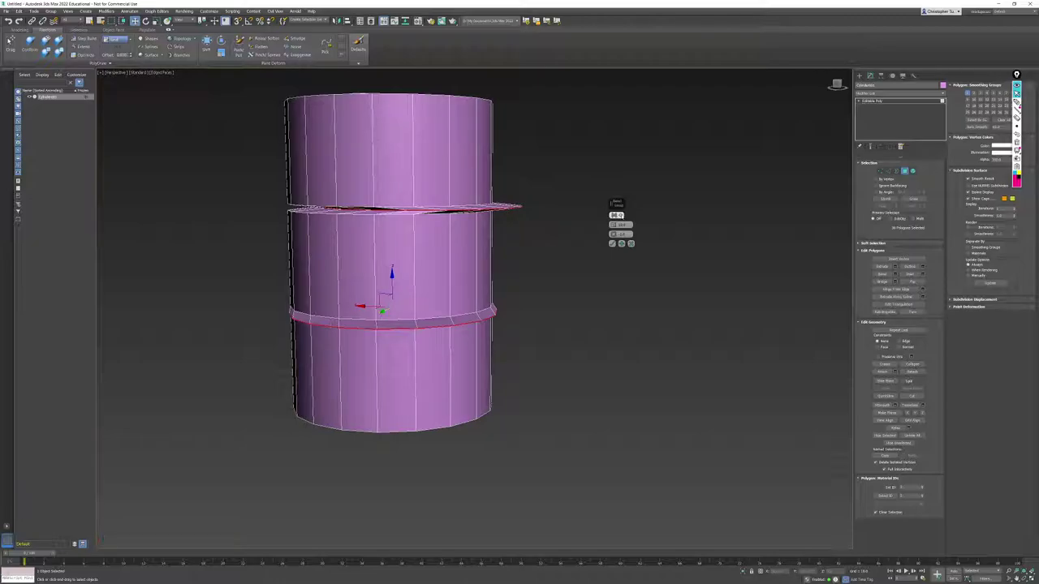
left_click(615, 216)
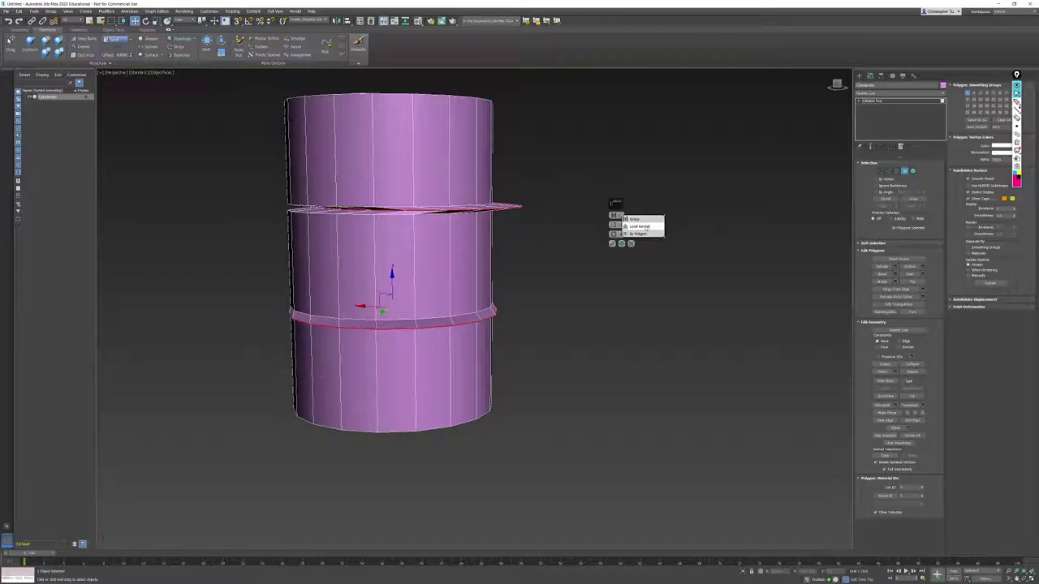
left_click(645, 227)
middle_click_drag(517, 227, 566, 270, "alt")
scroll(483, 207, "up", 5)
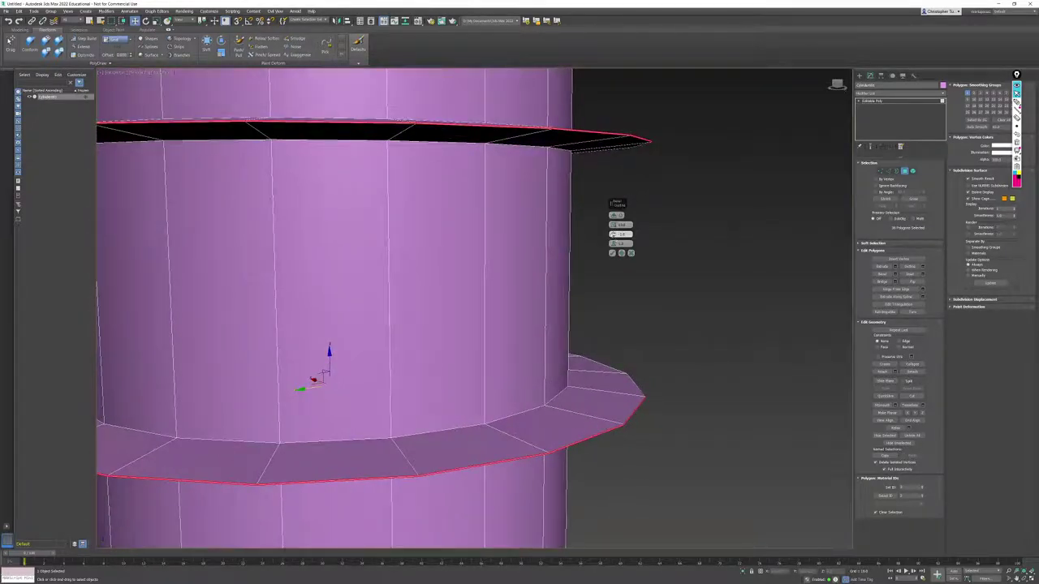
Step: Bevel both rings slightly inward with a narrowed outline, apply the bevel and continue with another one
left_click_drag(613, 235, 604, 256)
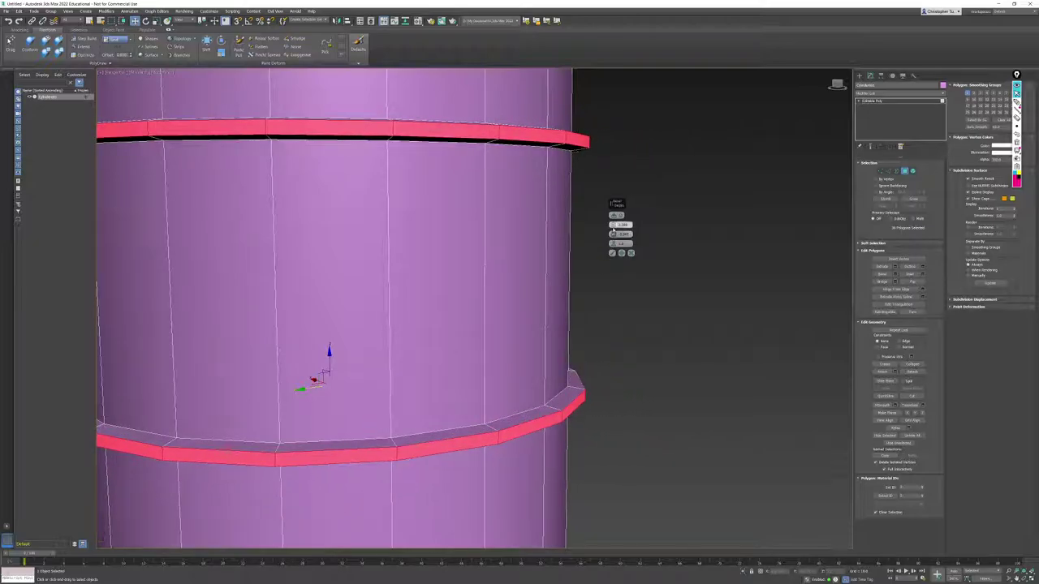
right_click(613, 225)
middle_click_drag(599, 242, 554, 305)
scroll(492, 182, "up", 5)
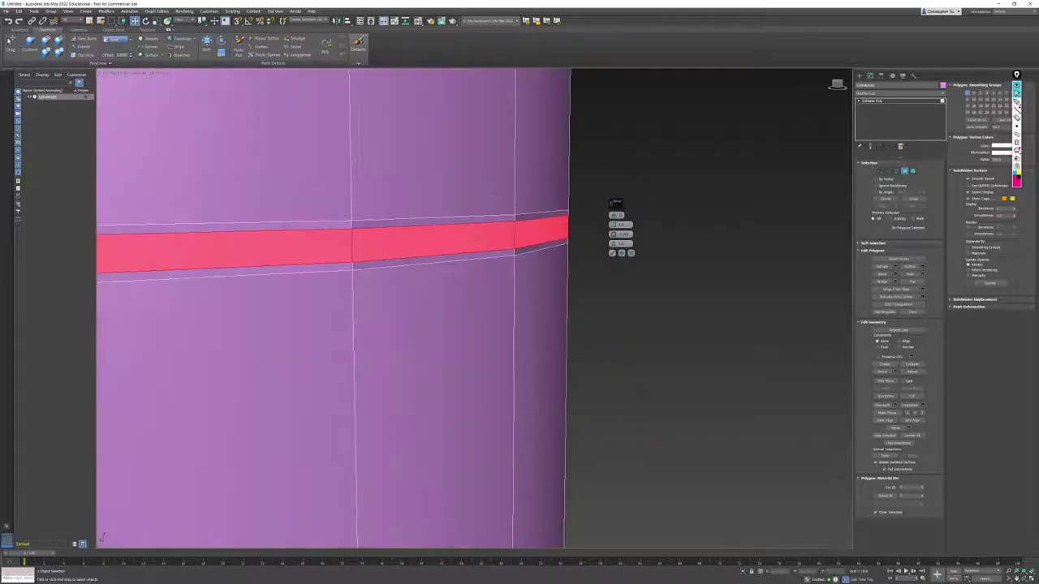
middle_click_drag(535, 232, 500, 181)
scroll(521, 195, "up", 2)
middle_click_drag(559, 216, 558, 210)
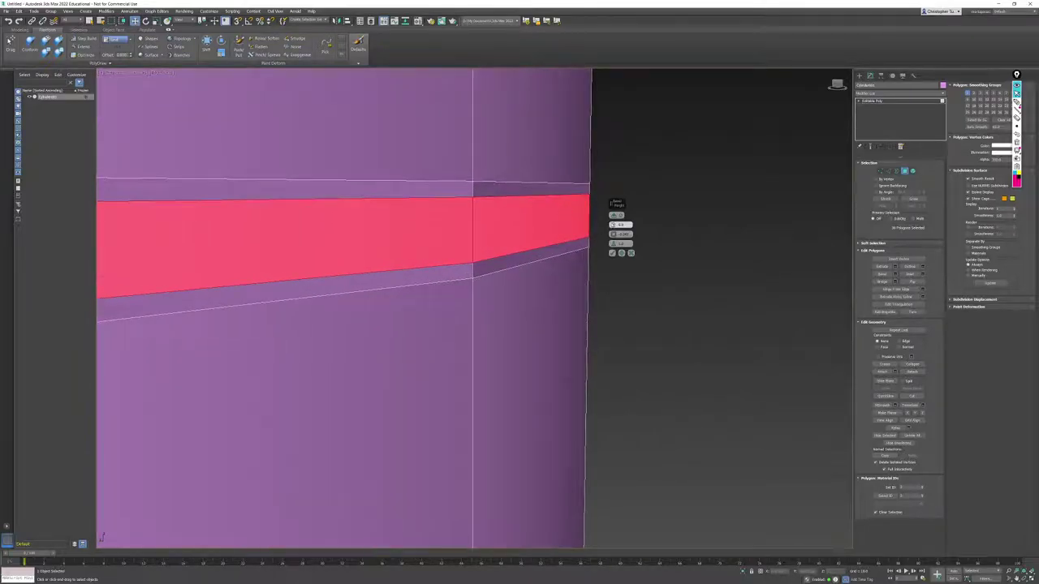
left_click_drag(613, 225, 614, 232)
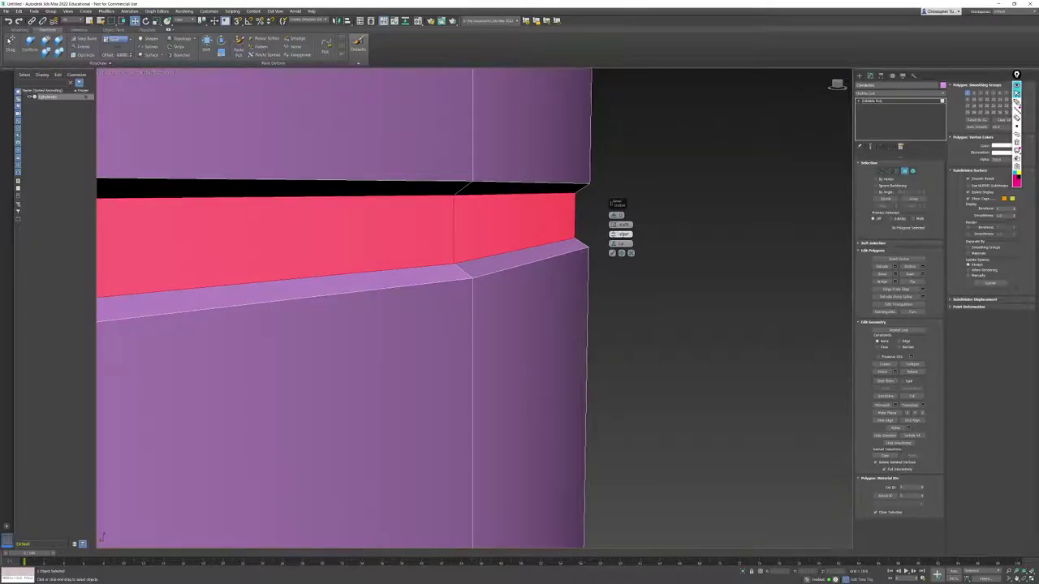
type("0")
key("Return")
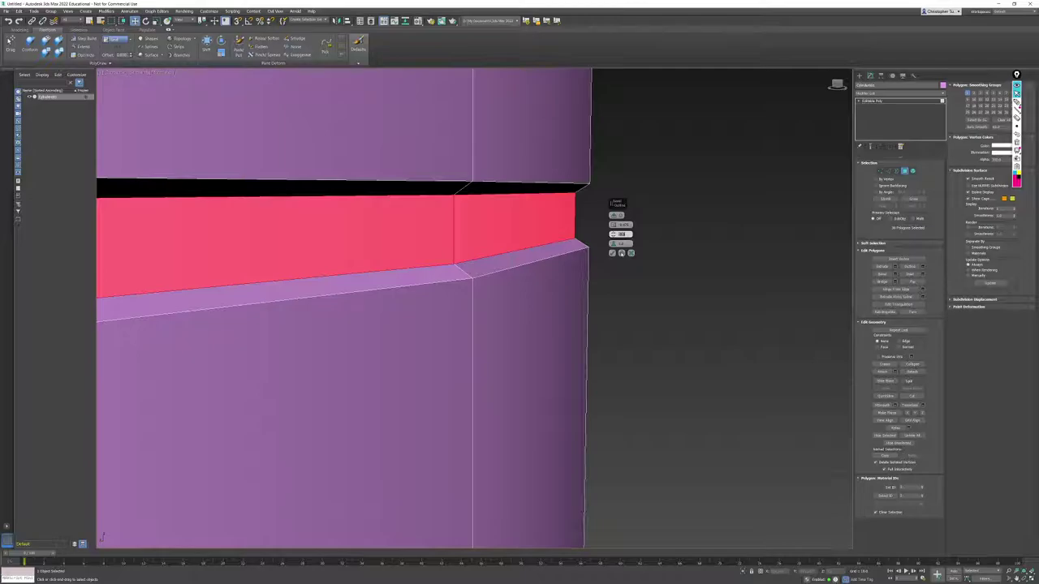
left_click(620, 253)
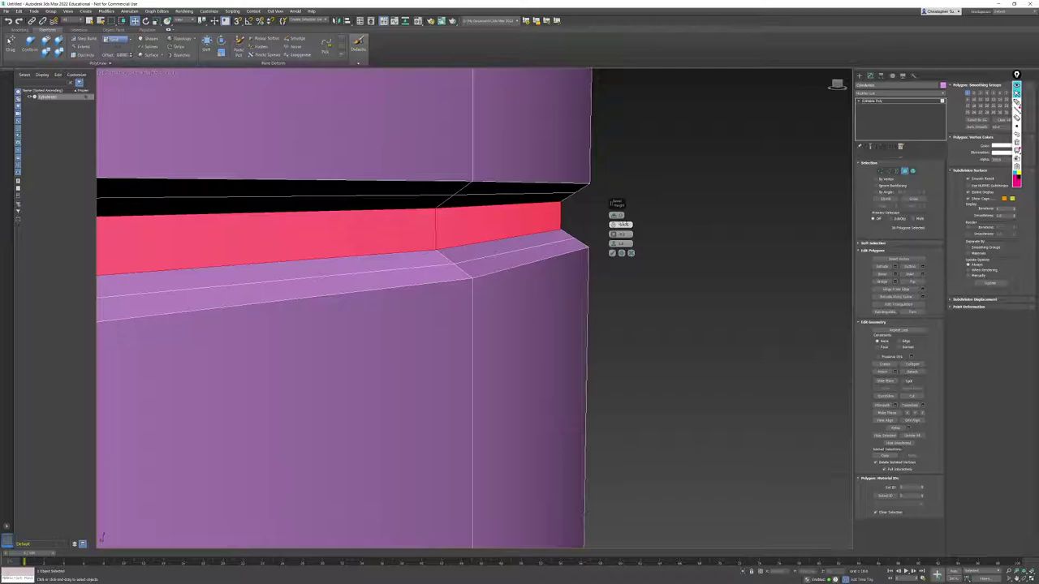
Step: Bevel the recessed rings outward past the barrel's surface, apply the bevel and leave polygon sub-object editing
left_click_drag(615, 225, 614, 197)
middle_click_drag(526, 258, 456, 211)
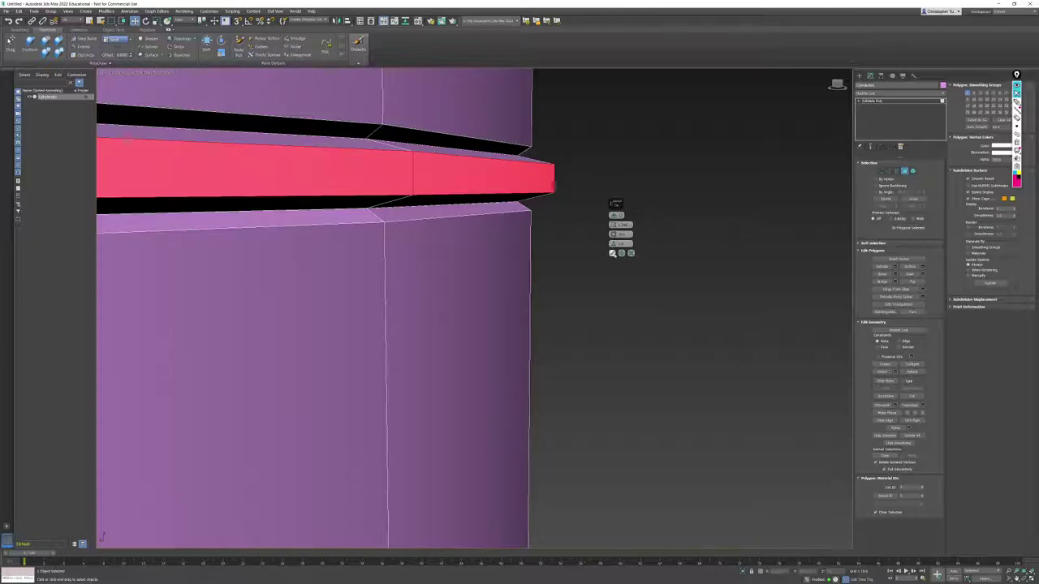
left_click(612, 253)
middle_click_drag(611, 255, 592, 274, "alt")
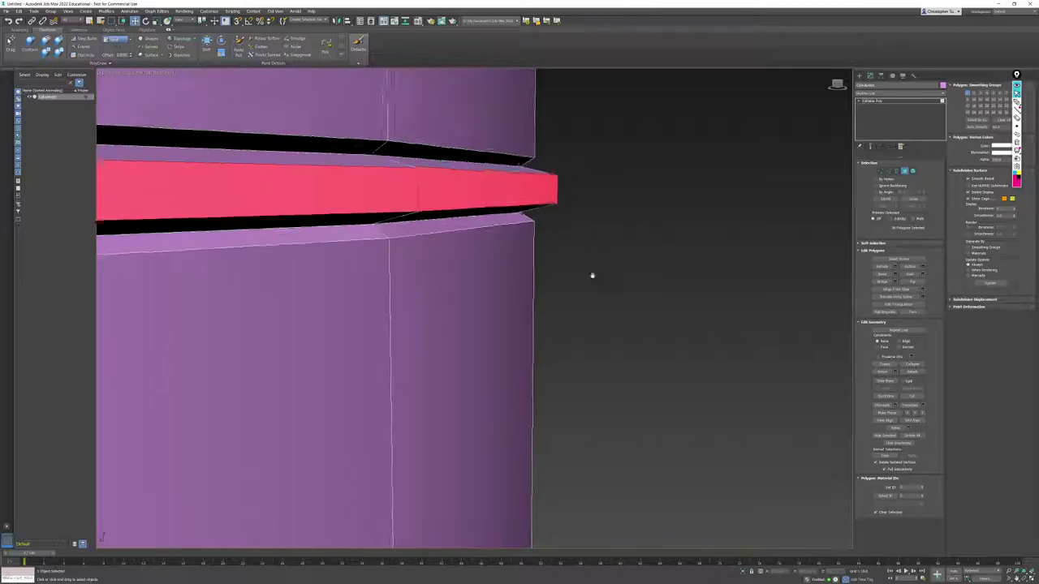
scroll(592, 274, "down", 4)
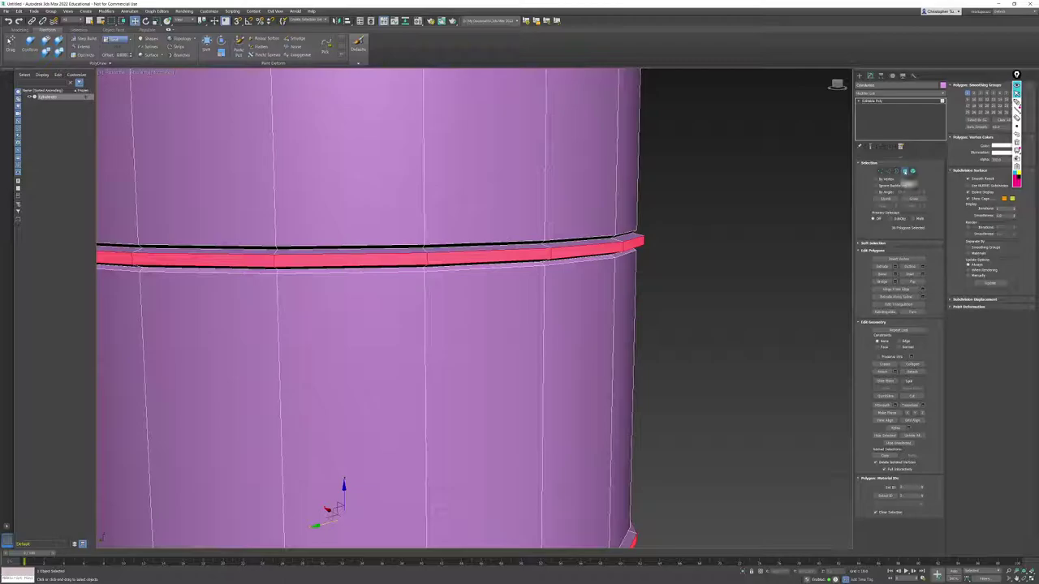
left_click(903, 172)
key("z")
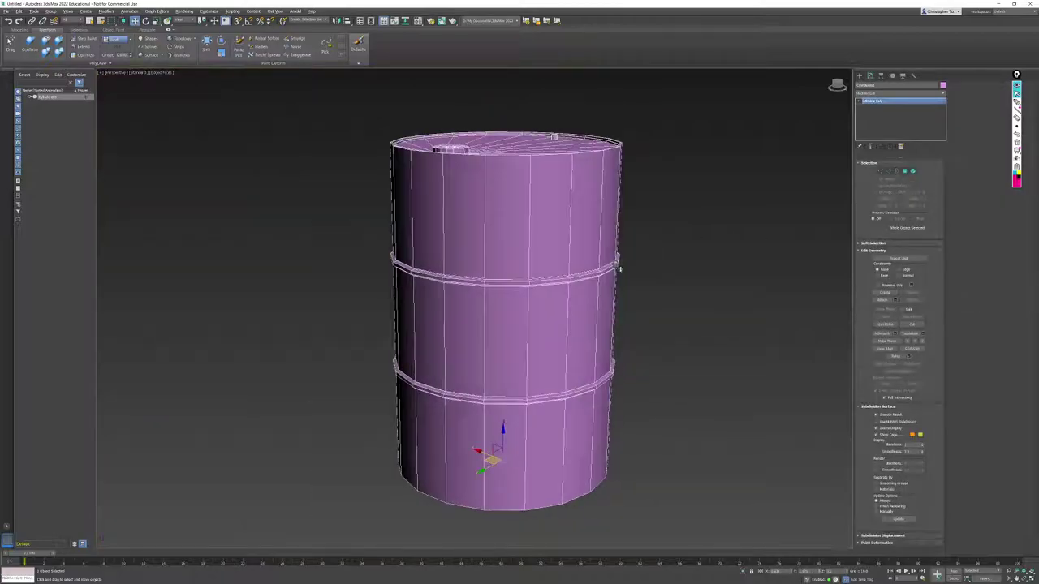
middle_click_drag(660, 232, 622, 232, "alt")
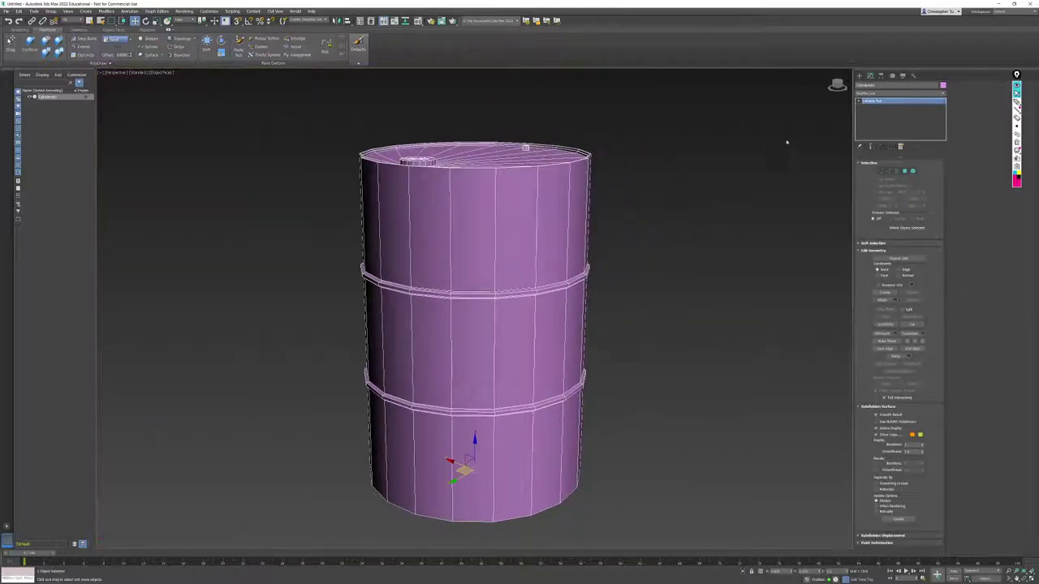
Step: Rename the cylinder object to identify it as the oil barrel
double_click(880, 85)
type("Ba")
key("Return")
middle_click_drag(587, 323, 573, 307, "alt")
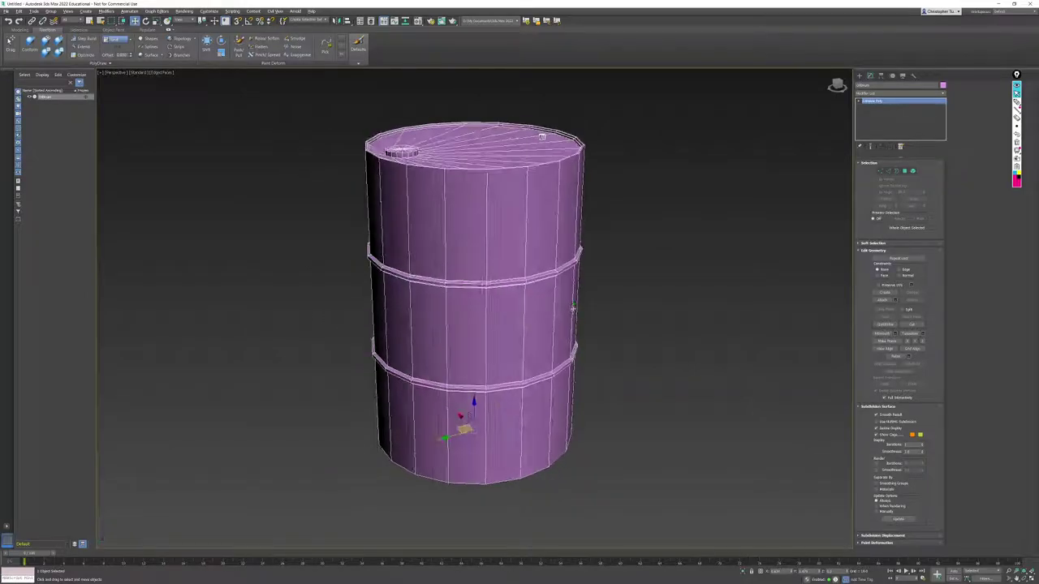